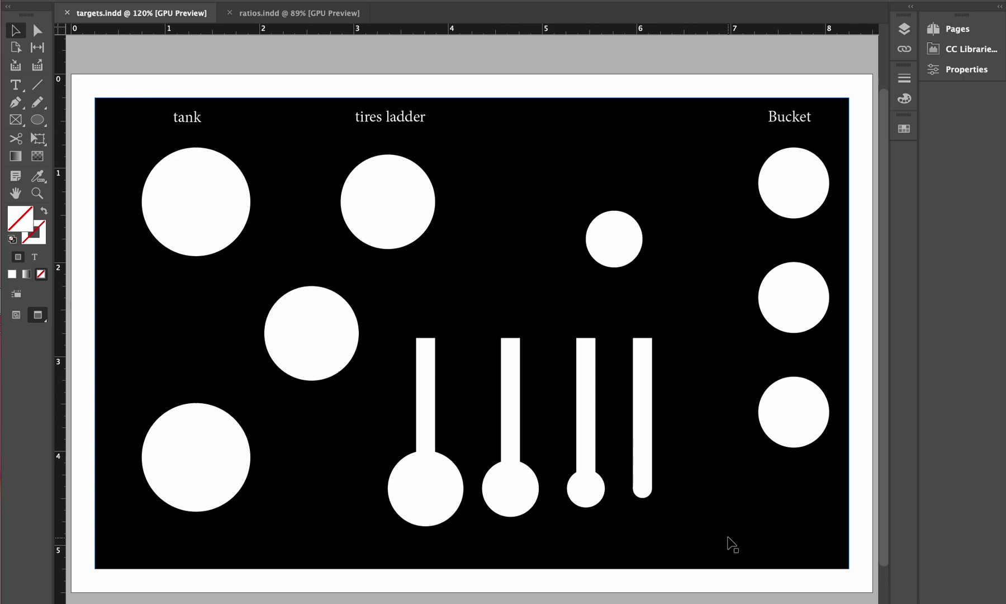
# - Check the sizes of the tank, tires, right-hand, ladder and middle-left circles and the fourth bar
pyautogui.hscroll(1, 735, 545)
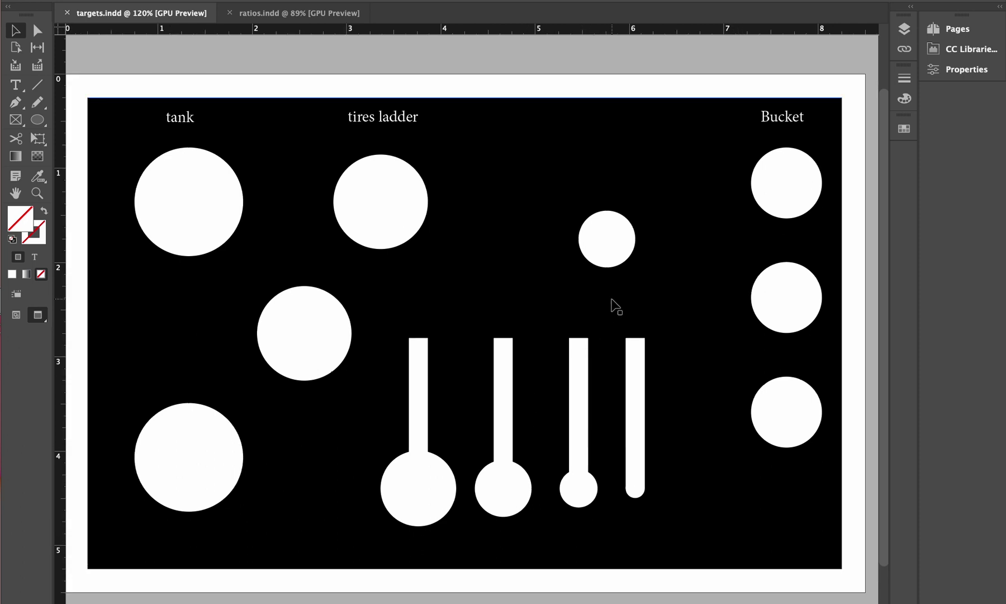
pyautogui.click(198, 209)
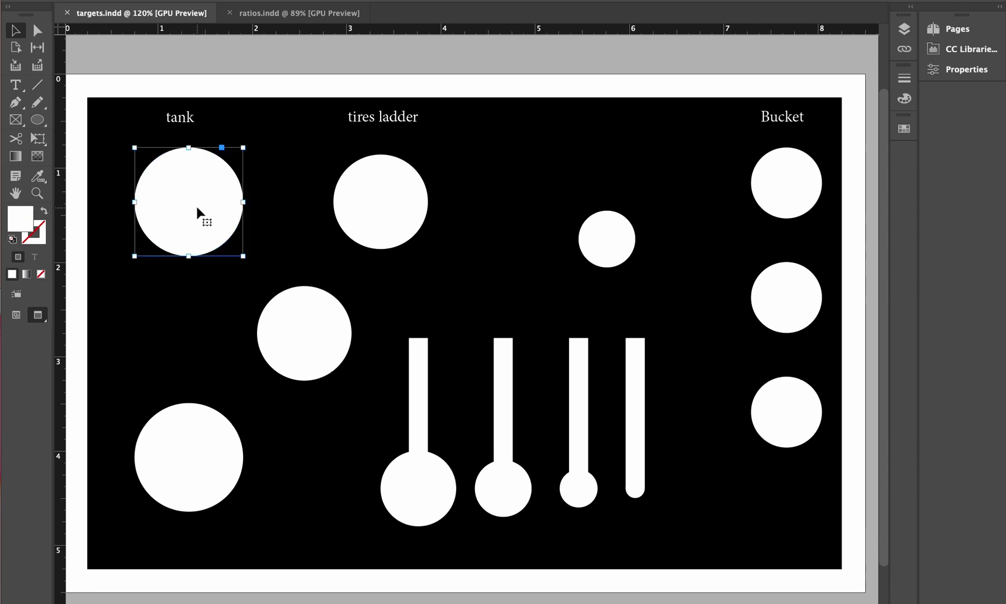
pyautogui.click(975, 72)
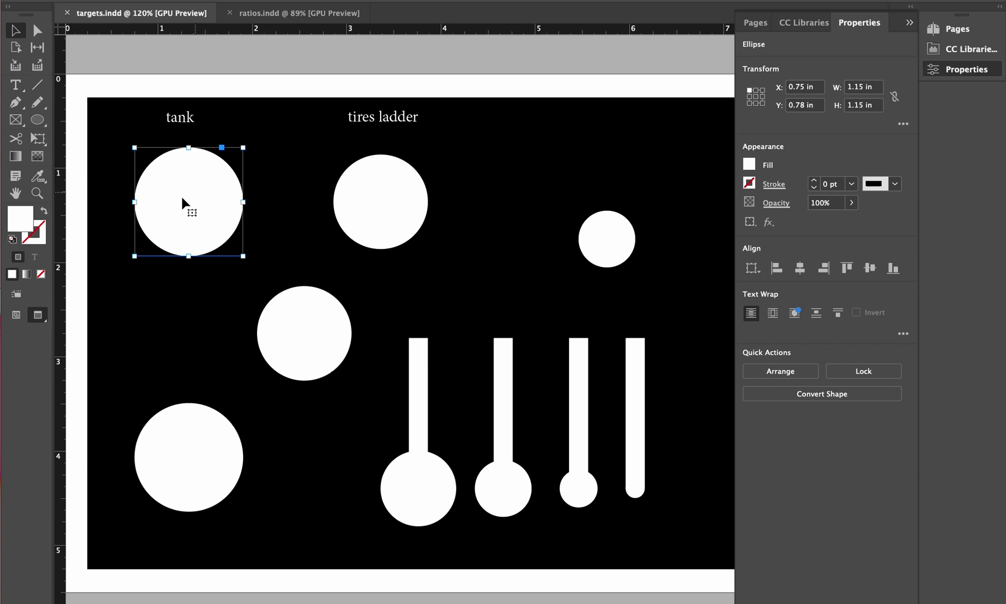
pyautogui.click(364, 219)
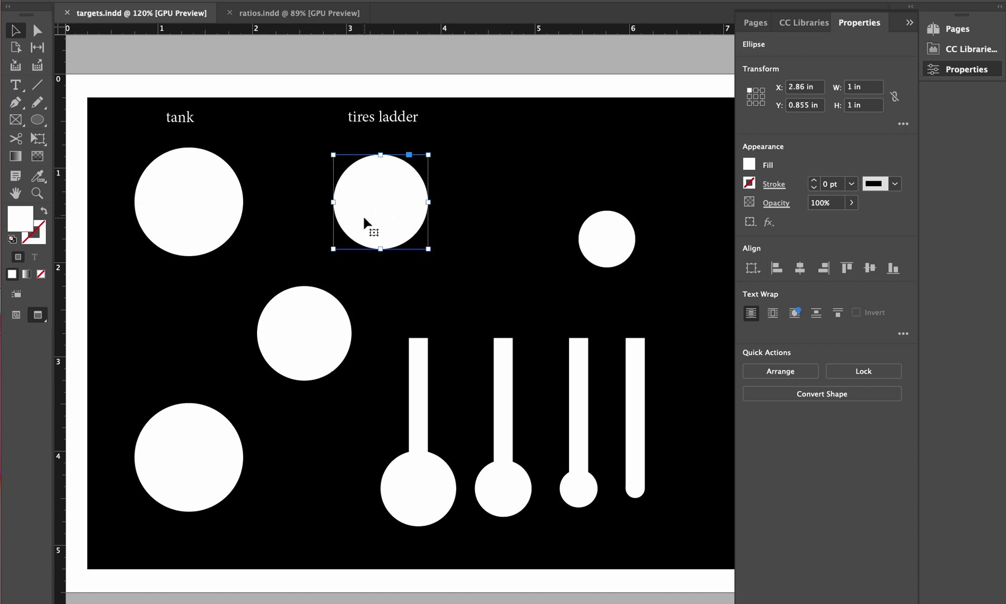
pyautogui.click(603, 241)
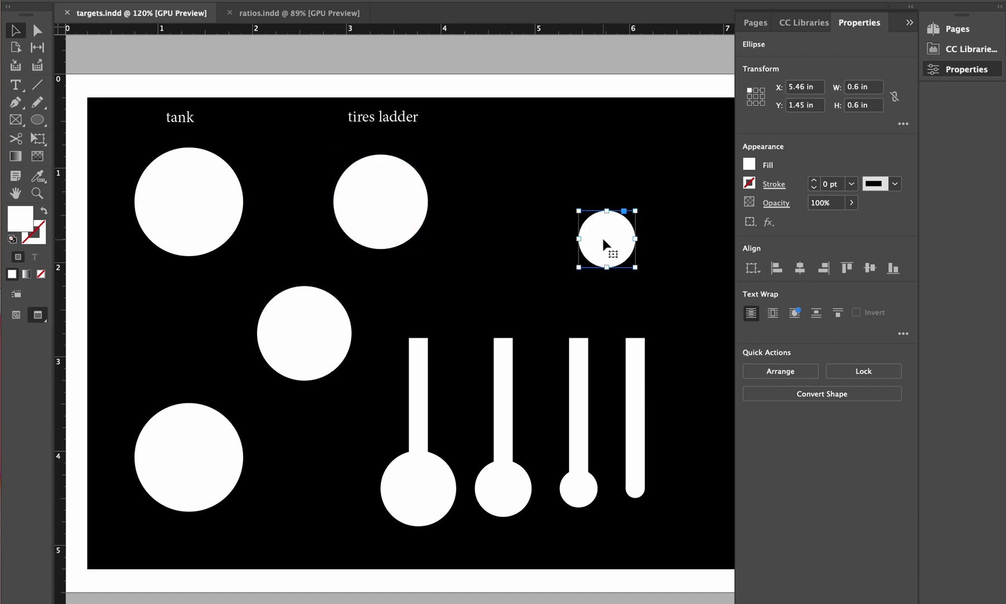
pyautogui.click(438, 499)
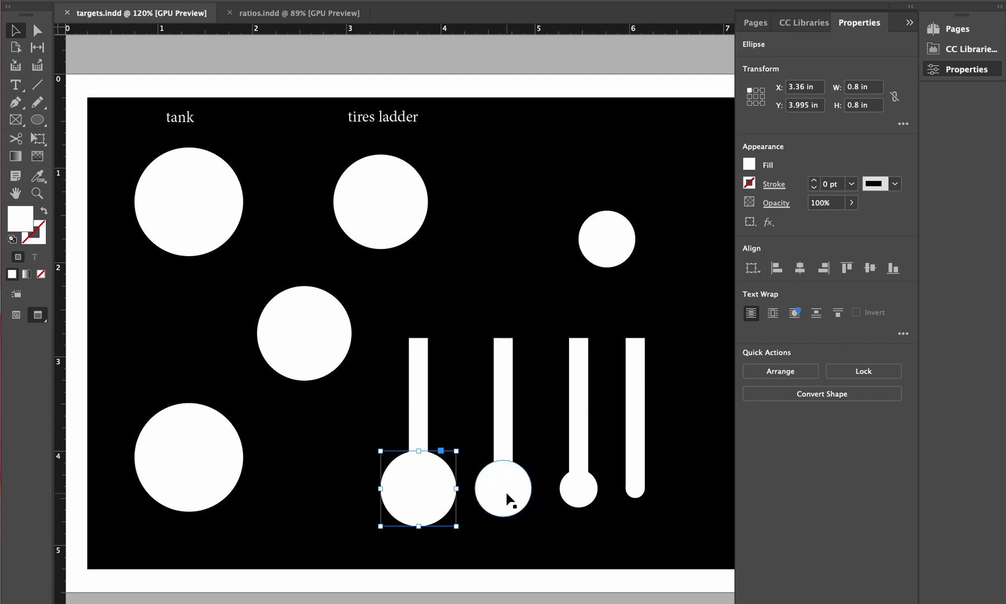
pyautogui.click(529, 495)
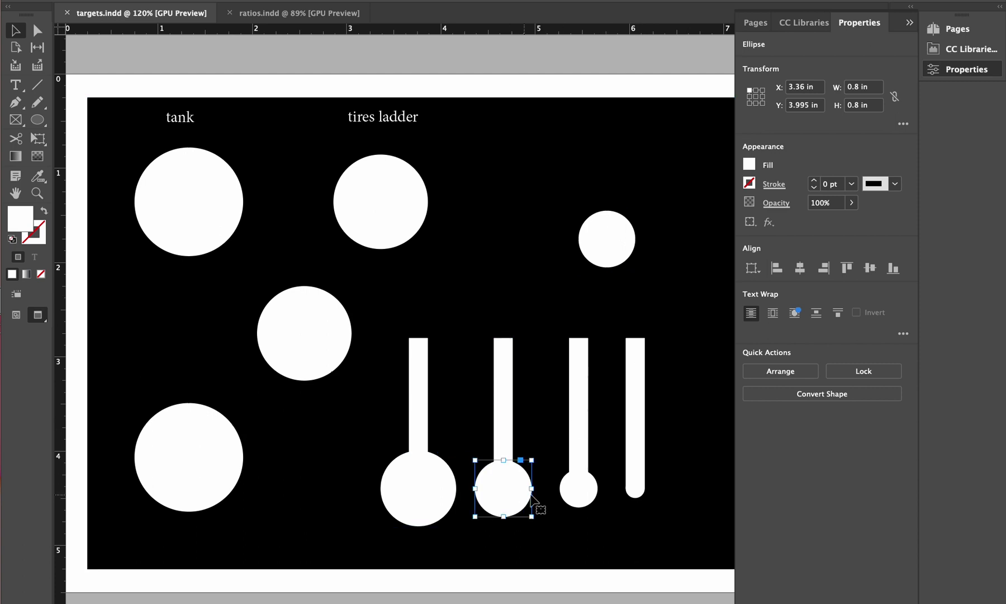
pyautogui.click(590, 500)
pyautogui.click(637, 490)
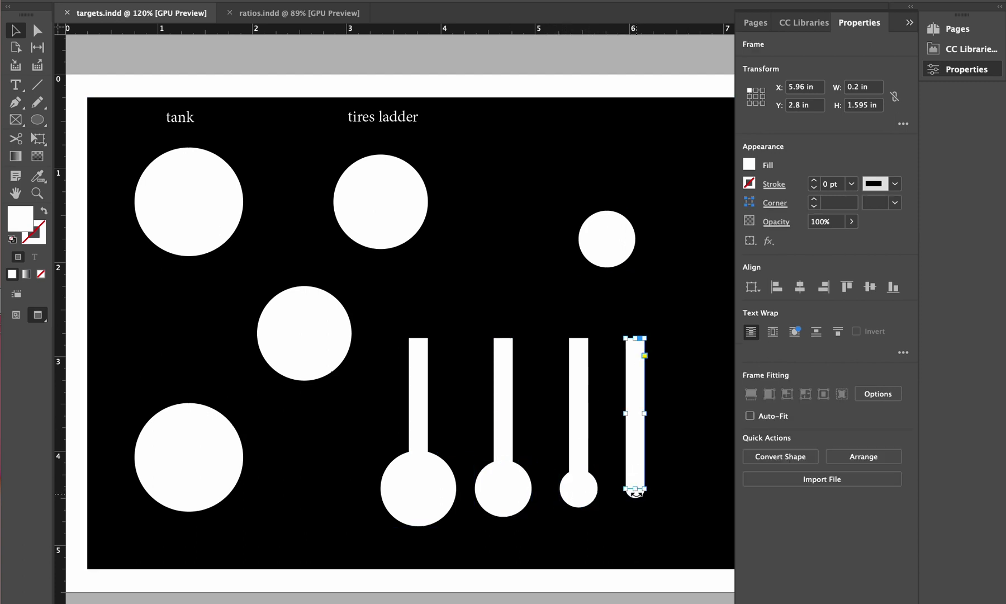
pyautogui.click(638, 508)
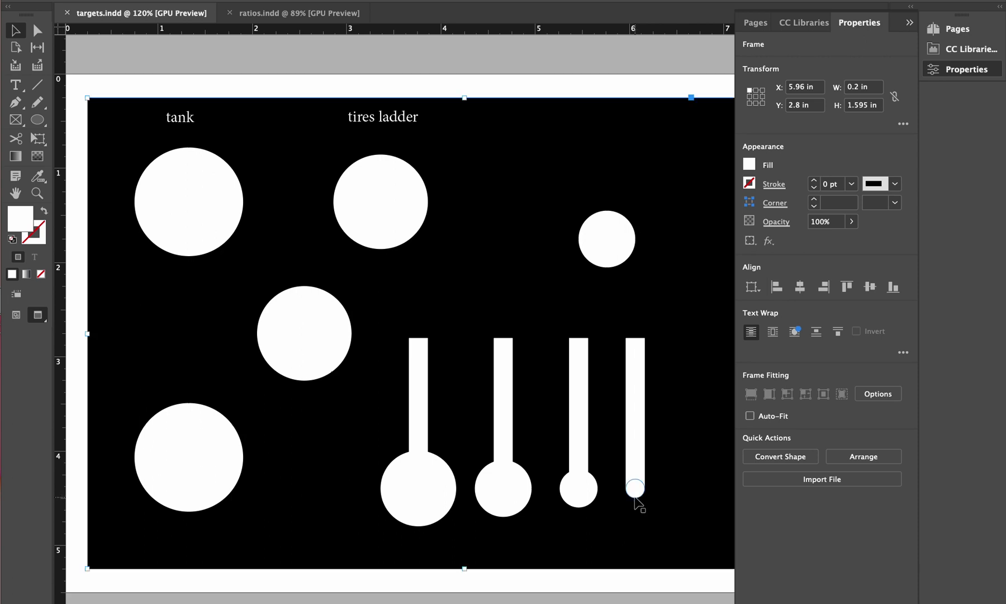
pyautogui.click(638, 495)
pyautogui.click(309, 345)
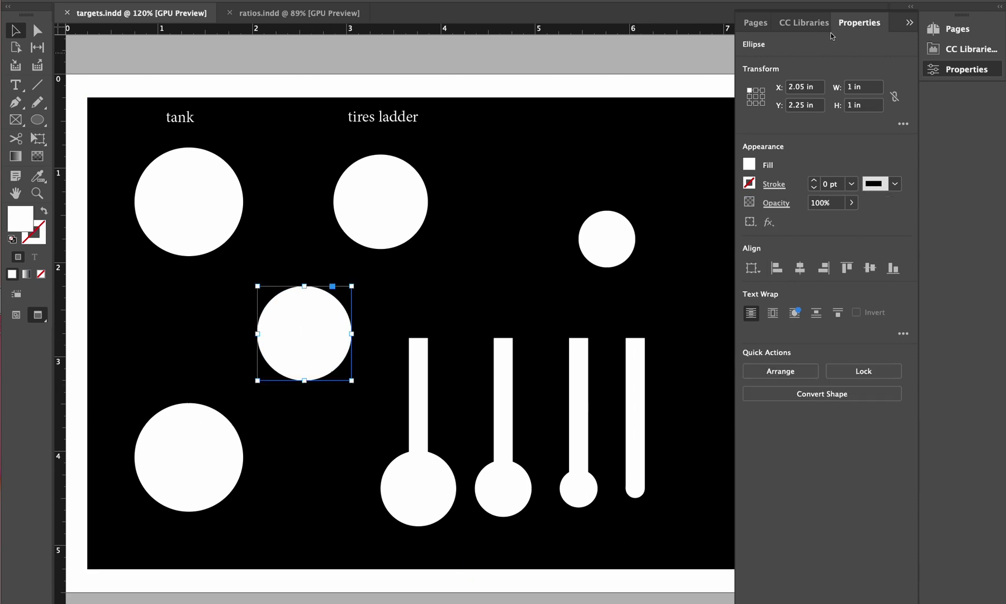
# - Check the size of the top circle under Bucket, then deselect it
pyautogui.click(910, 22)
pyautogui.click(816, 192)
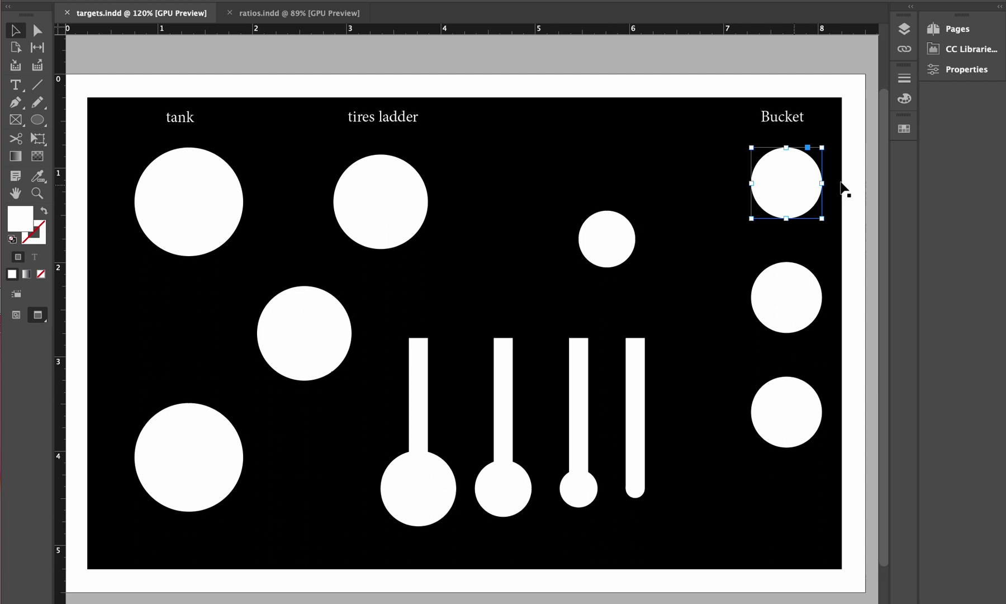
pyautogui.click(968, 70)
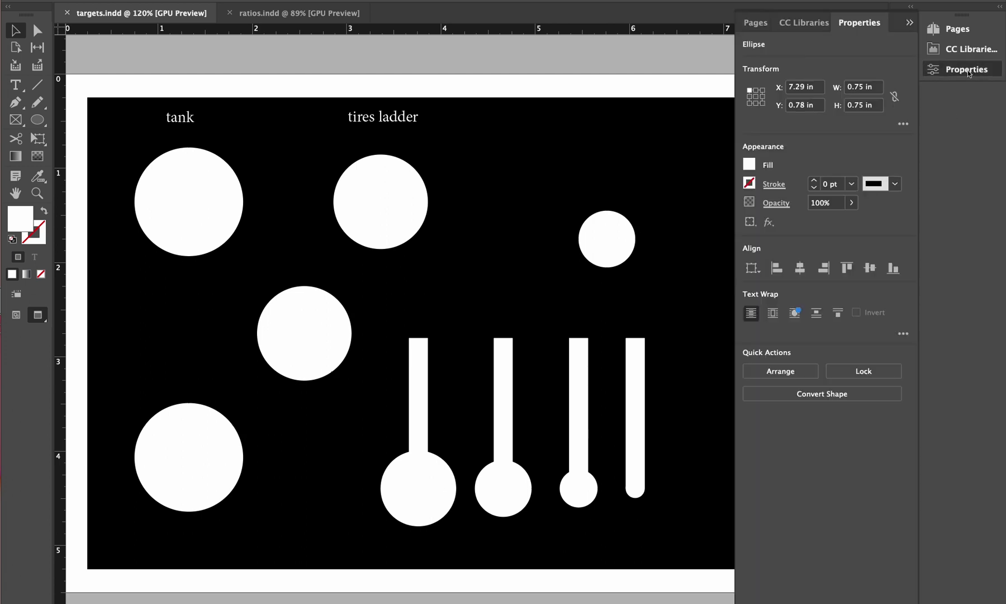
pyautogui.click(968, 70)
pyautogui.click(484, 82)
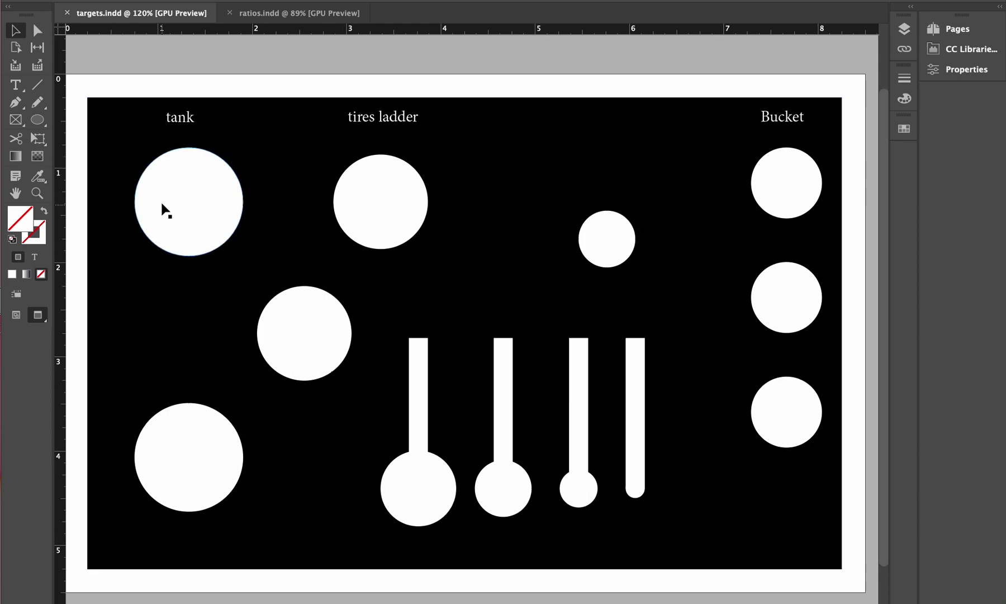
# - Measure the bottom-left circle at 1.15 in, then show the Letter – Half 8.5 × 5.5 in page settings
pyautogui.click(168, 224)
pyautogui.click(179, 444)
pyautogui.click(211, 235)
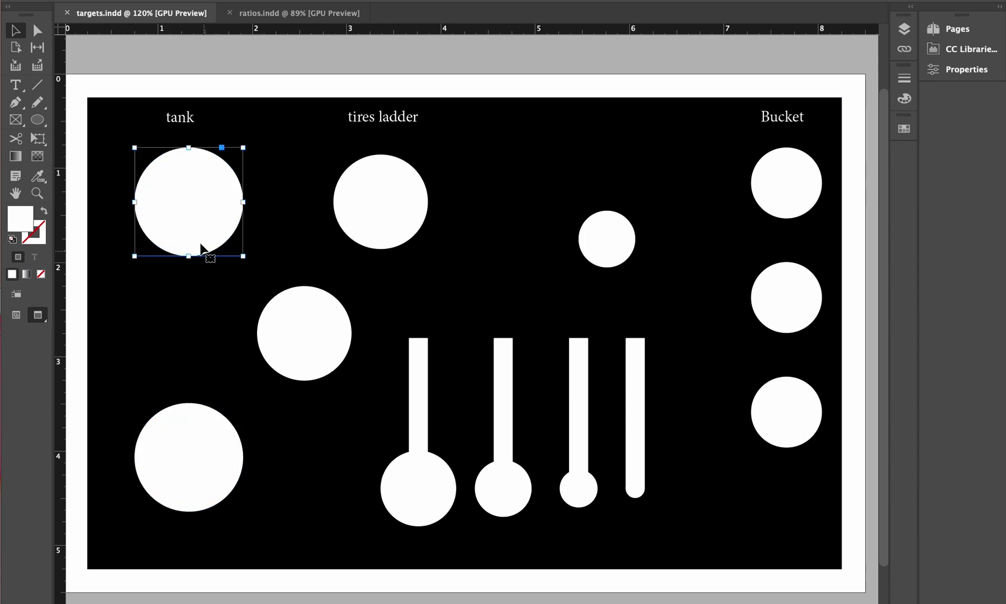
pyautogui.click(179, 425)
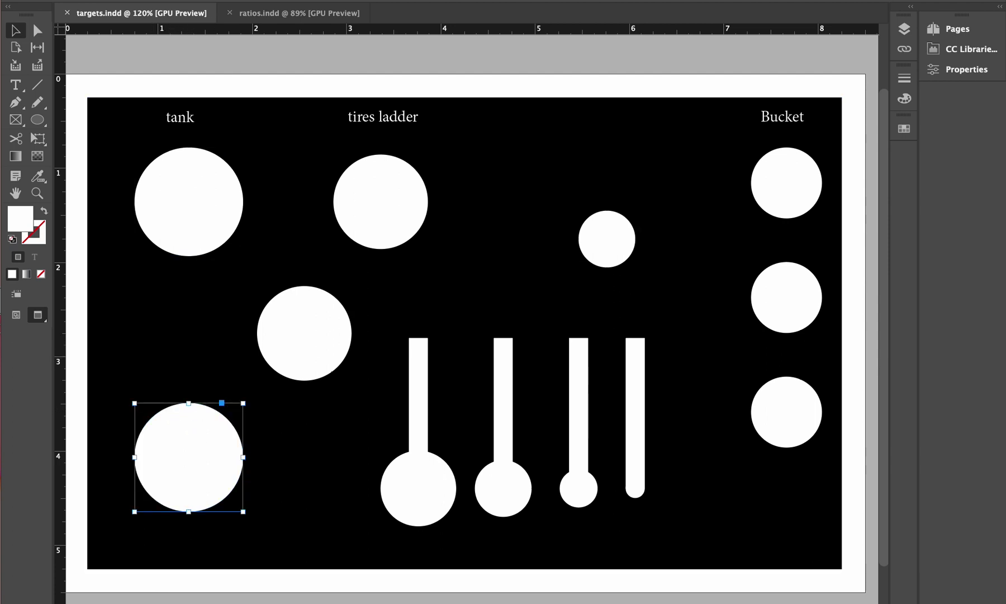
pyautogui.click(962, 69)
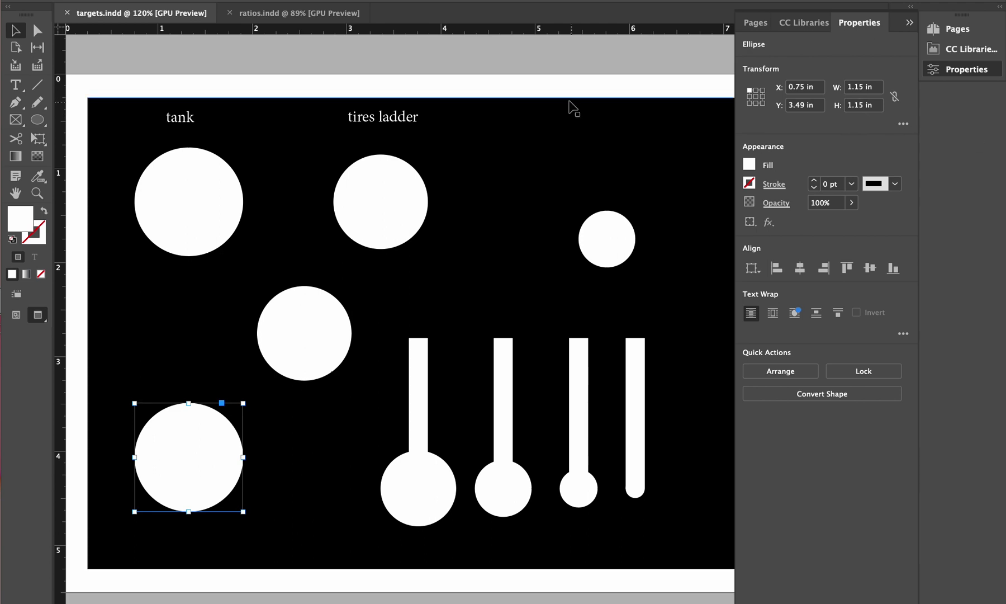
pyautogui.click(549, 58)
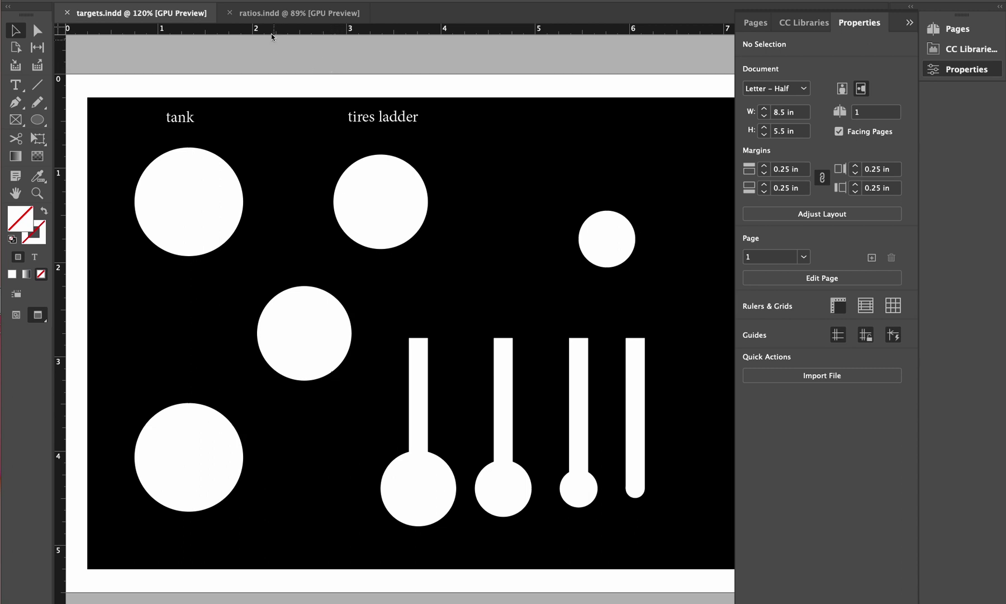
# - Go to page 2 of ratios.indd, showing 2” over 65 YDS equals T over 33 YDS
pyautogui.click(268, 17)
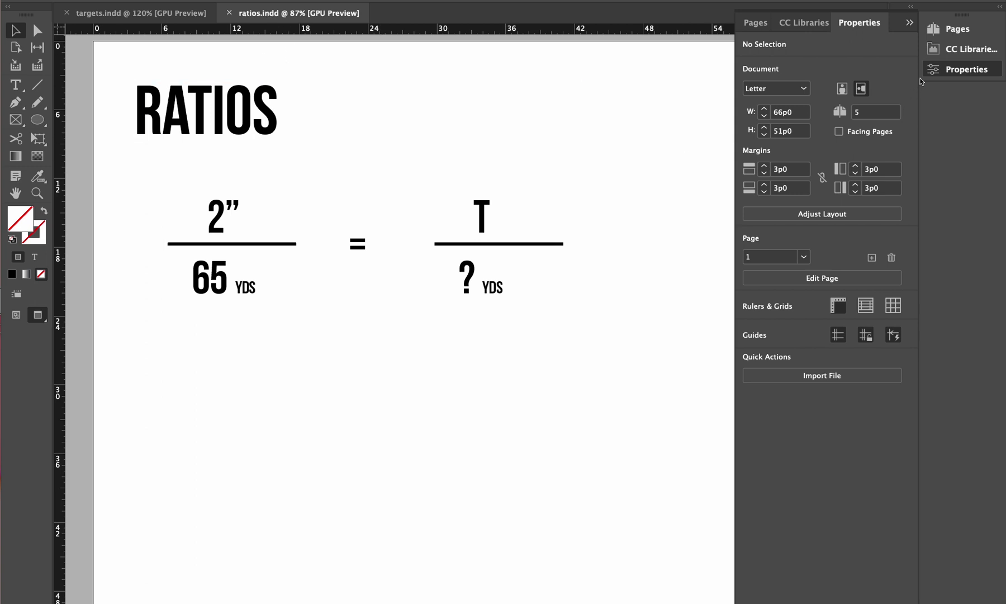
pyautogui.click(957, 28)
pyautogui.click(769, 148)
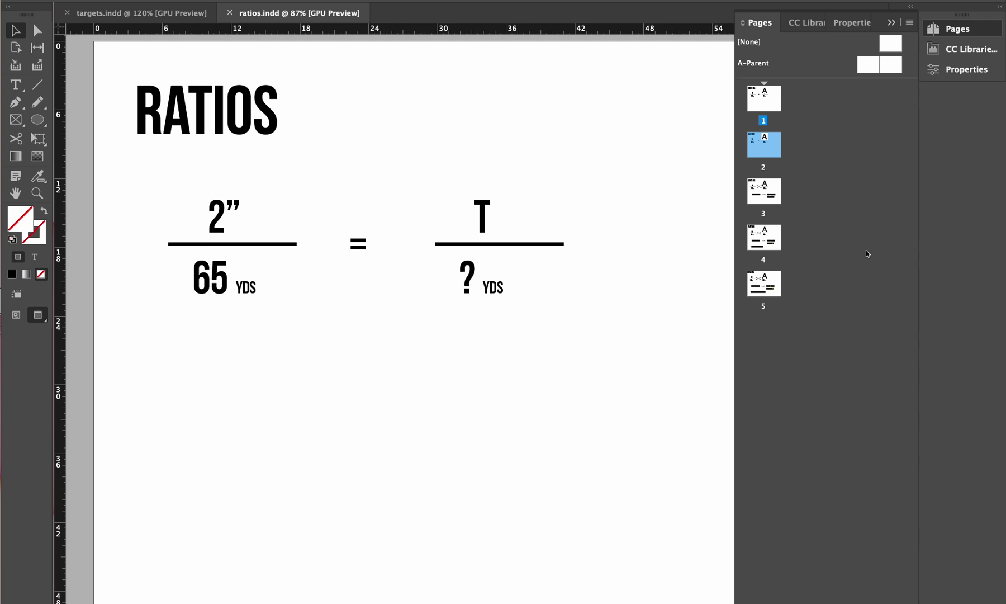
pyautogui.doubleClick(766, 150)
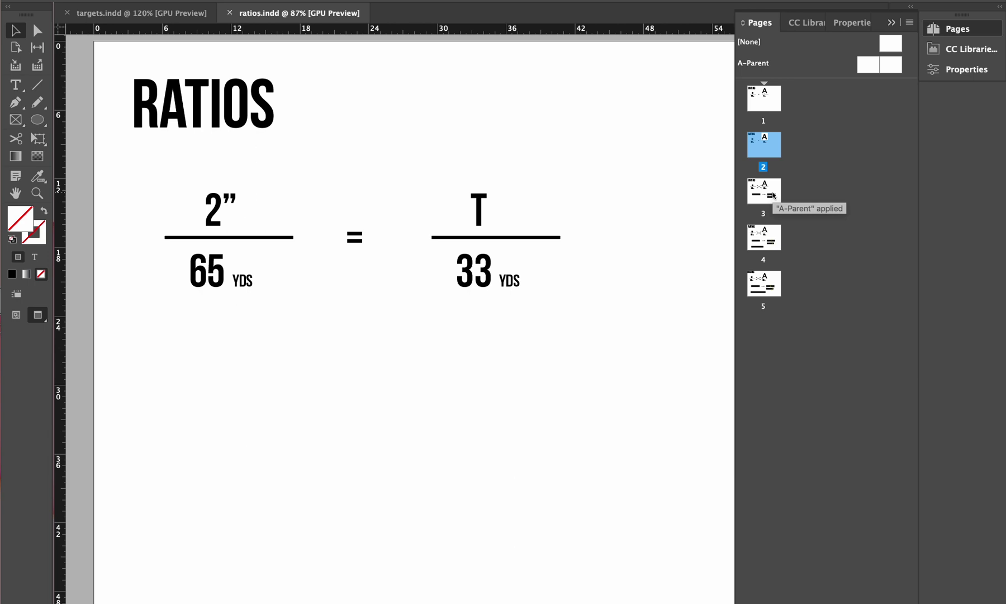
# - Step through ratios.indd pages 3 and 4 to the answer T = 66/65 = 1.015
pyautogui.doubleClick(774, 195)
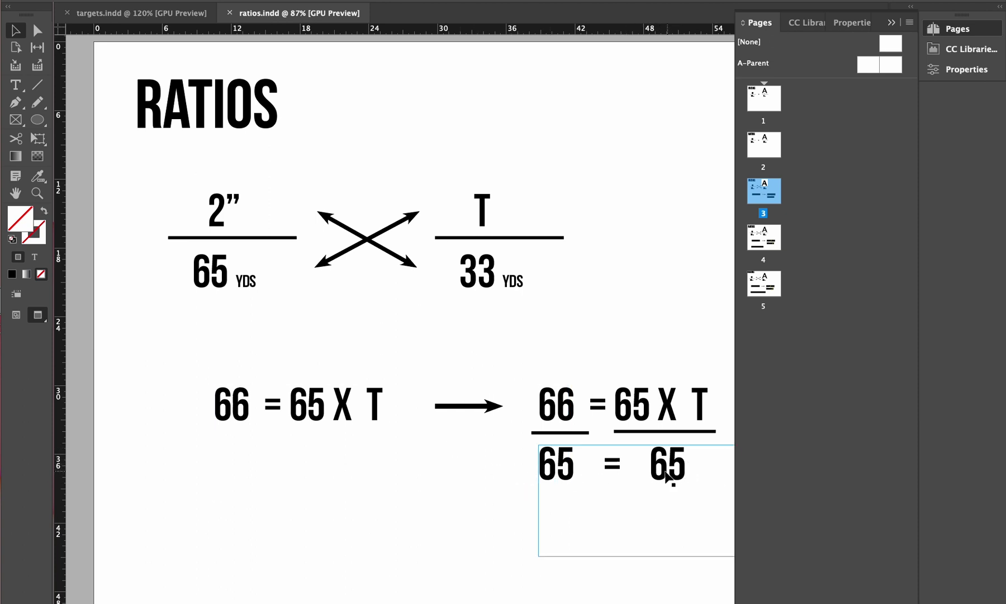
pyautogui.doubleClick(765, 236)
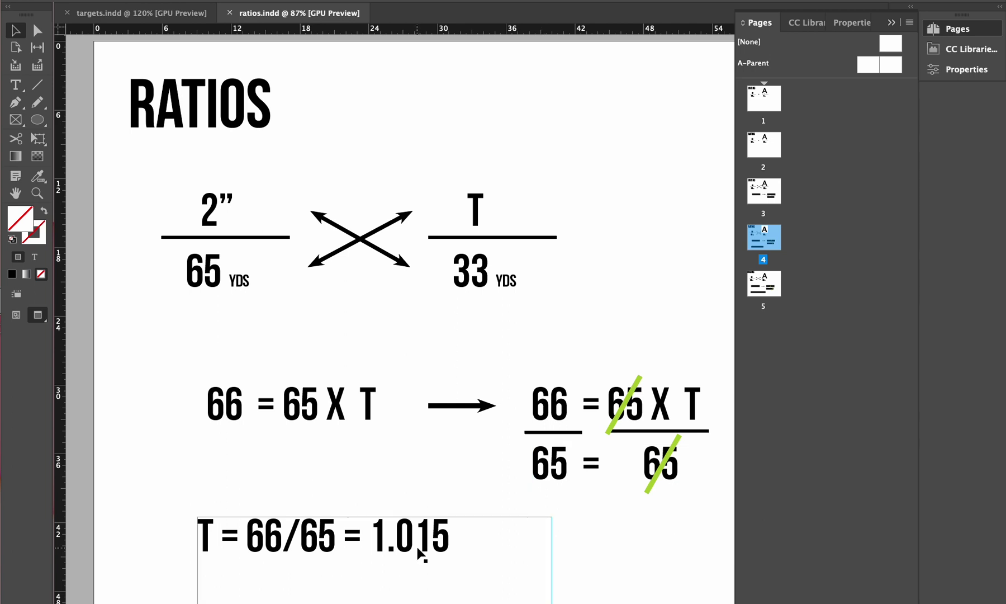
# - In targets.indd, select the circles under the tank and tires labels
pyautogui.click(176, 14)
pyautogui.click(164, 214)
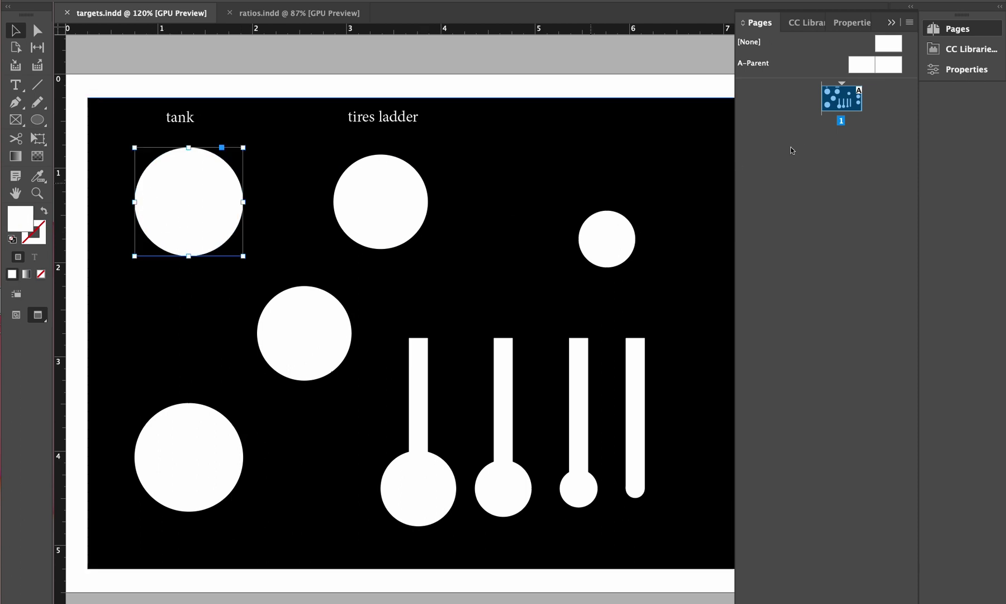
pyautogui.click(397, 219)
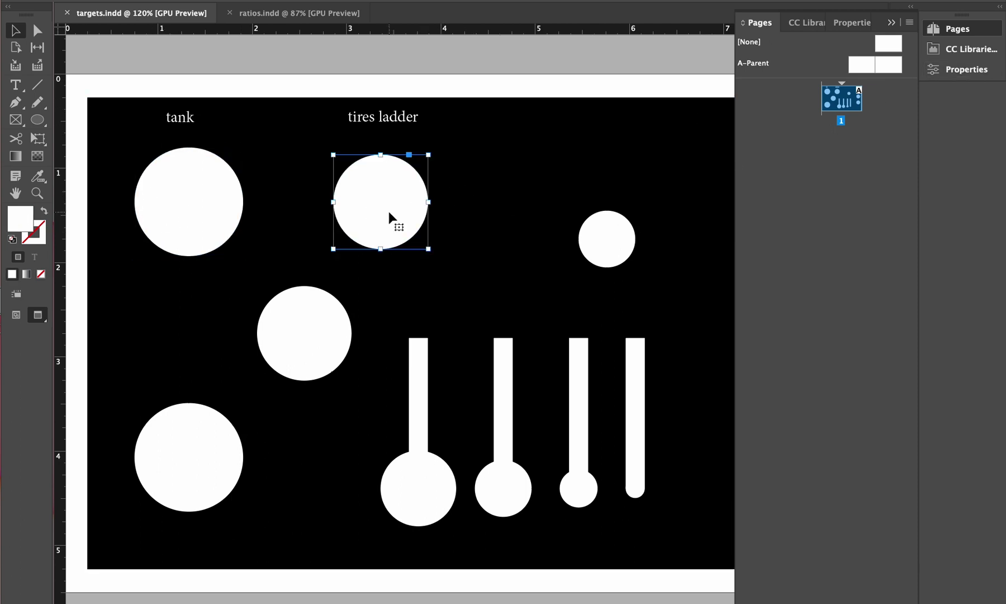
# - Show ratios.indd page 5, where 1” over 45 YDS gives T = .75
pyautogui.click(295, 16)
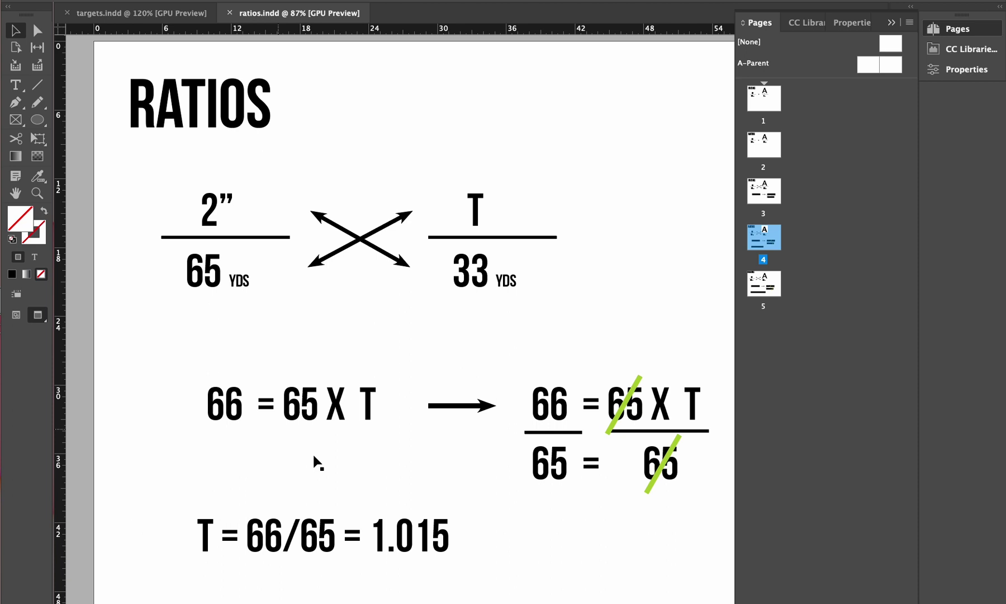
pyautogui.click(768, 285)
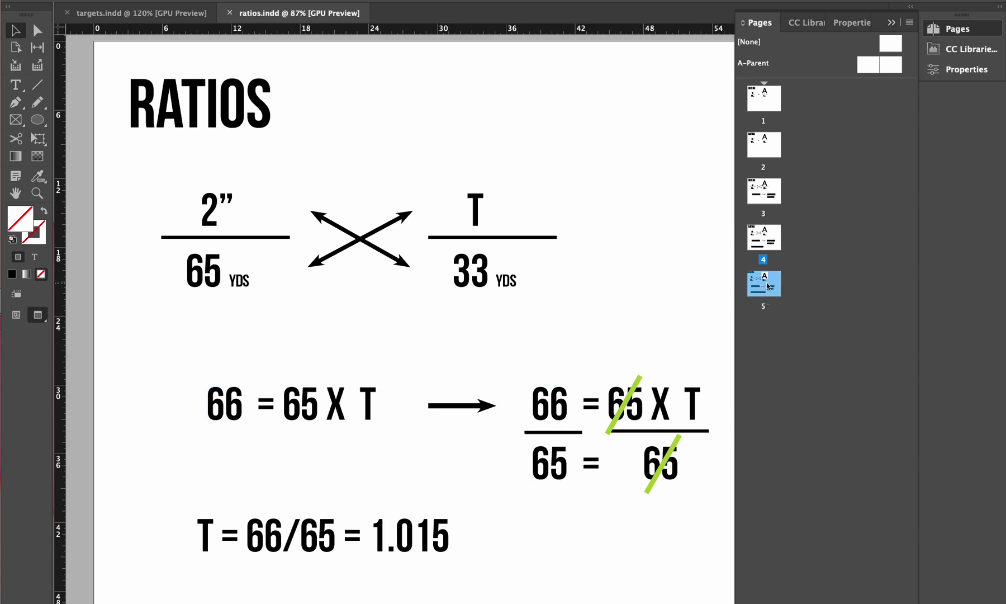
pyautogui.doubleClick(767, 286)
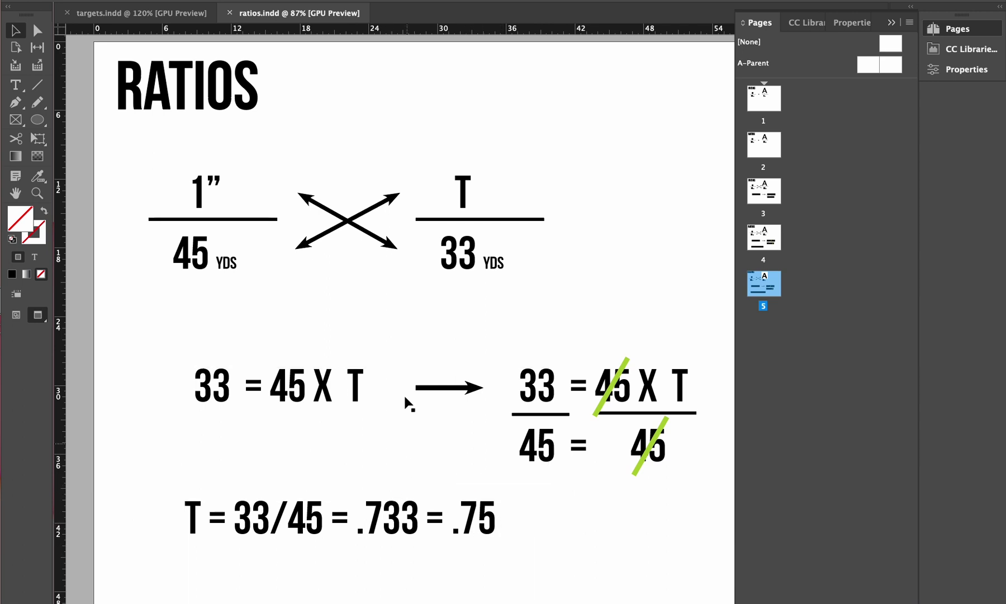
# - In targets.indd, draw a new ellipse frame 1.015 in wide
pyautogui.click(142, 12)
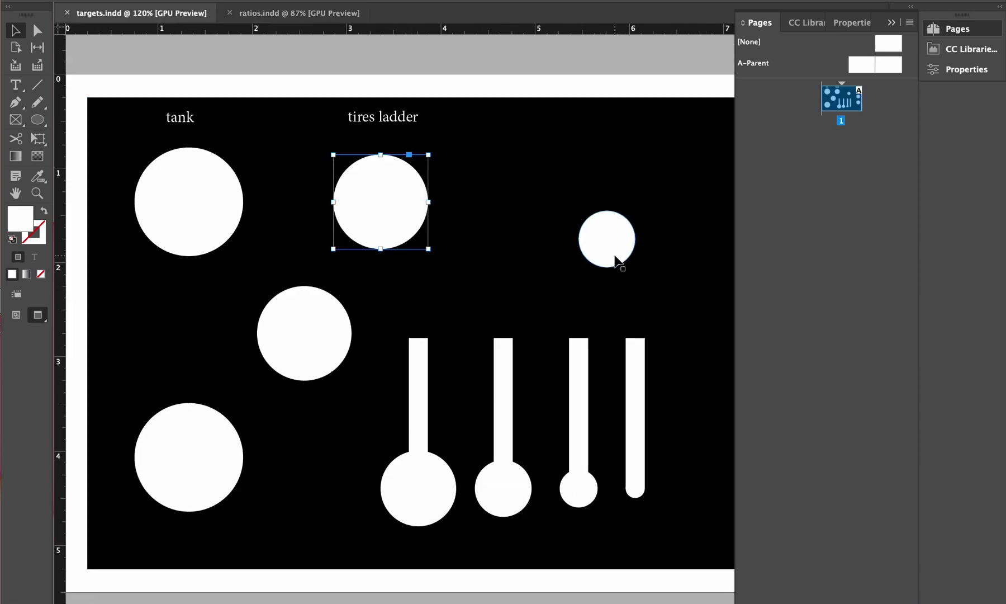
pyautogui.click(38, 120)
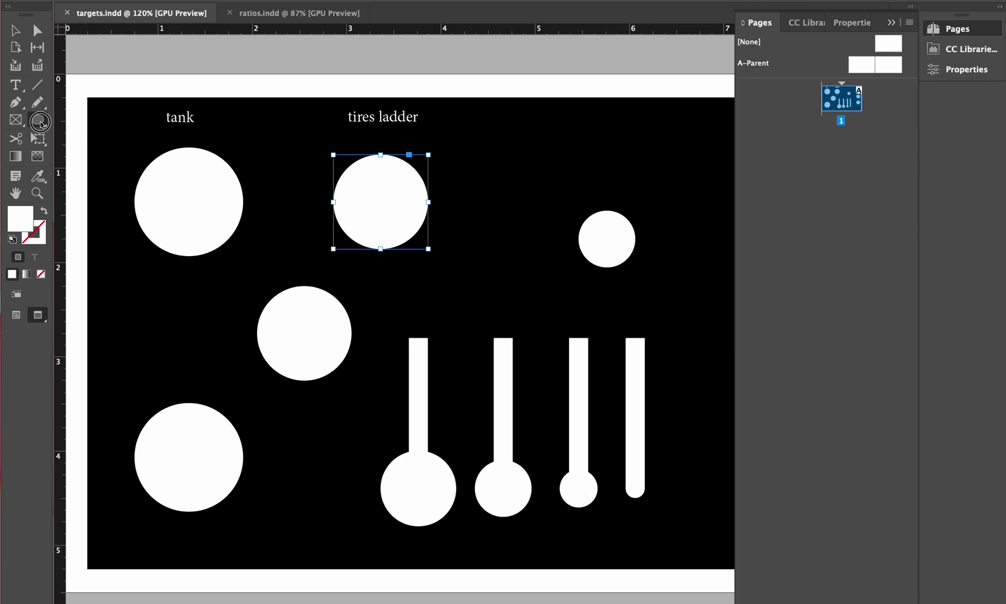
pyautogui.click(496, 197)
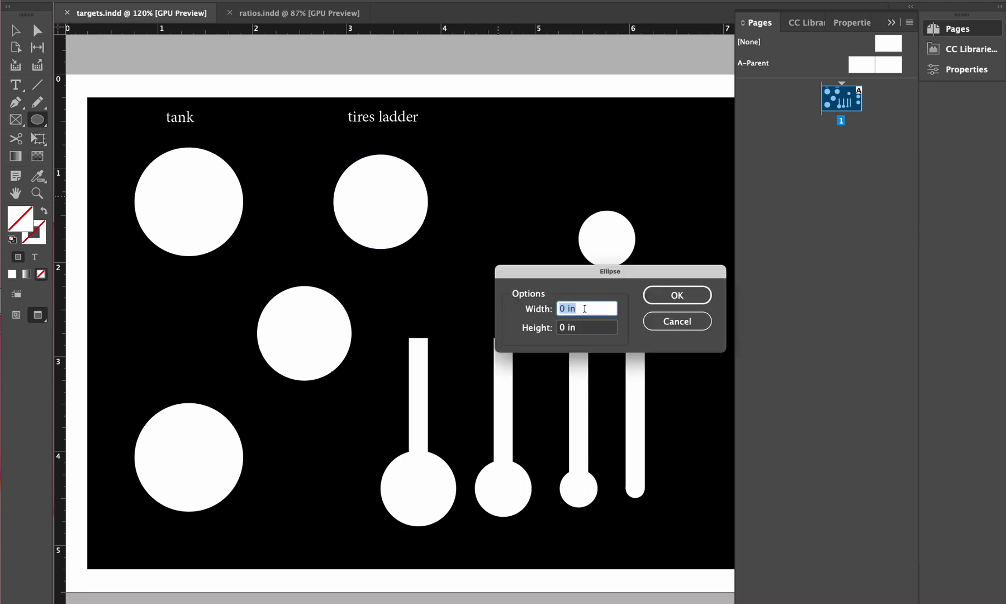
pyautogui.write('1.015')
pyautogui.press('Tab')
pyautogui.write('1.')
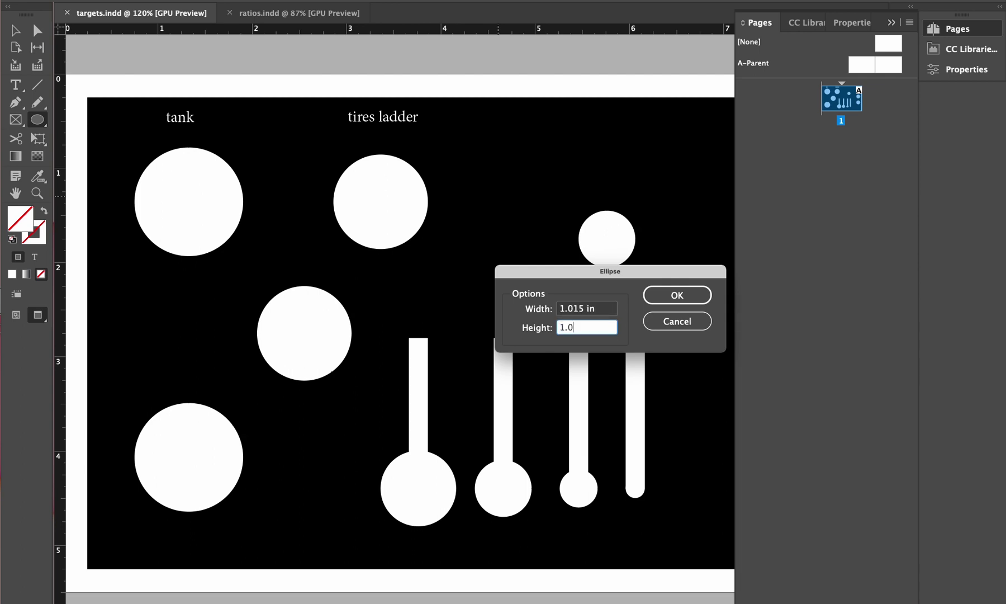
pyautogui.press('Return')
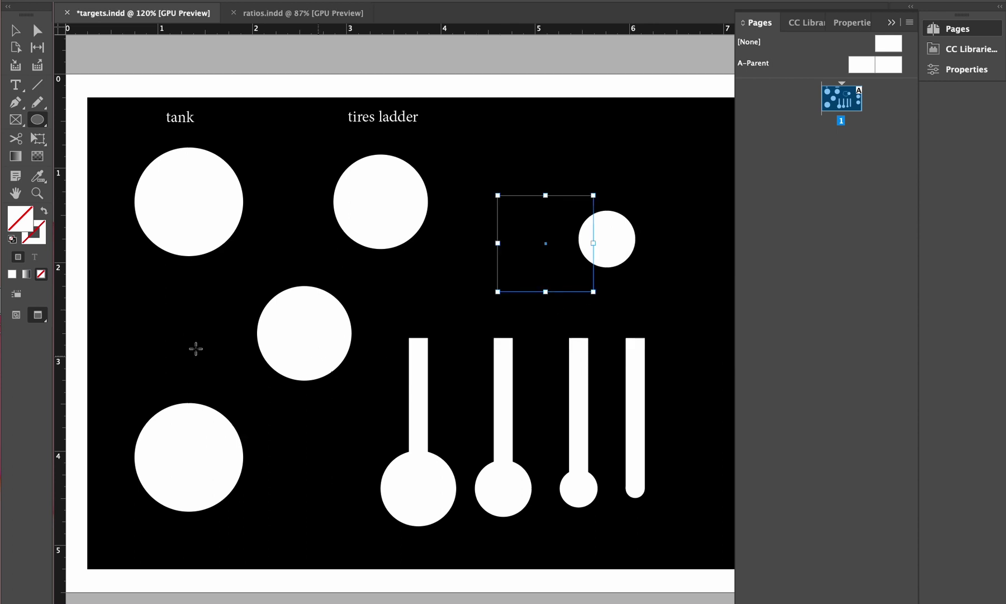
# - Fill the new circle white, move it under the tank label and delete the old circle
pyautogui.doubleClick(20, 224)
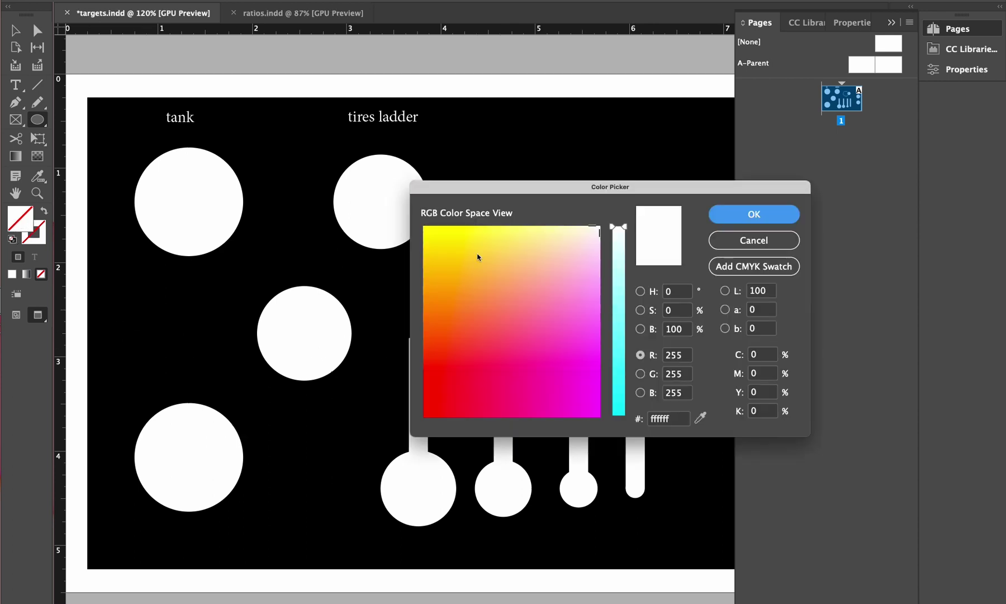
pyautogui.click(606, 218)
pyautogui.click(724, 213)
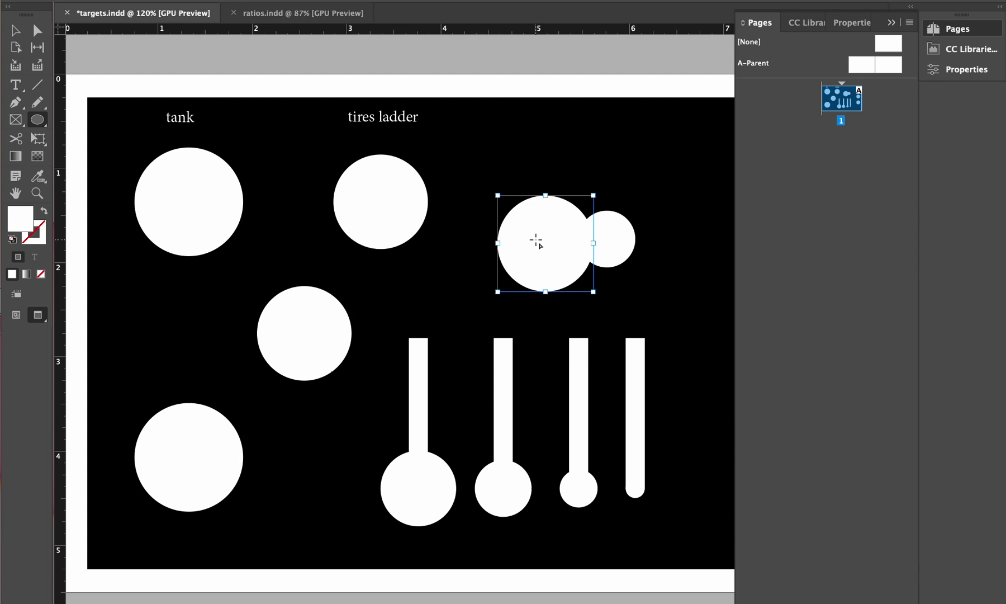
pyautogui.press('v')
pyautogui.moveTo(570, 263); pyautogui.dragTo(168, 227)
pyautogui.click(215, 224)
pyautogui.press('Delete')
# - Replace the bottom-left circle with a copy of the new tank circle
pyautogui.click(189, 476)
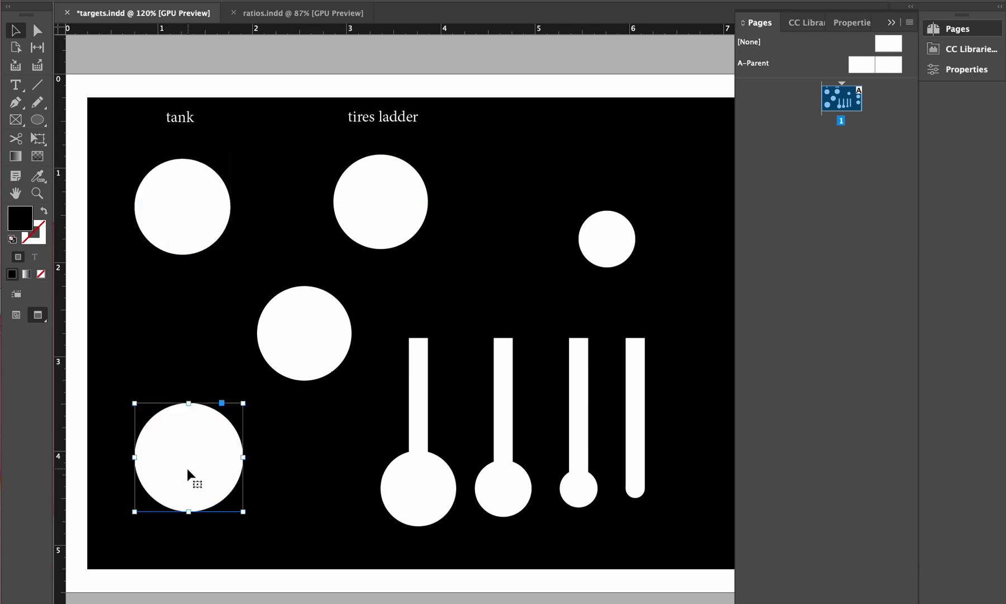
pyautogui.press('Delete')
pyautogui.moveTo(194, 220); pyautogui.dragTo(193, 460)
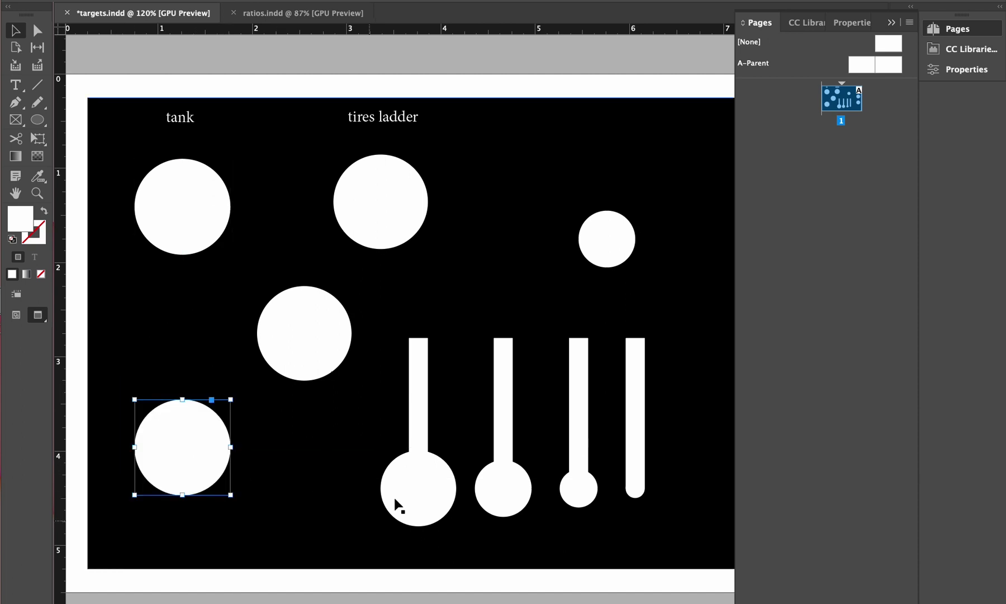
# - Check the small right-hand circle and the four ladder stems' positions in Properties
pyautogui.click(626, 236)
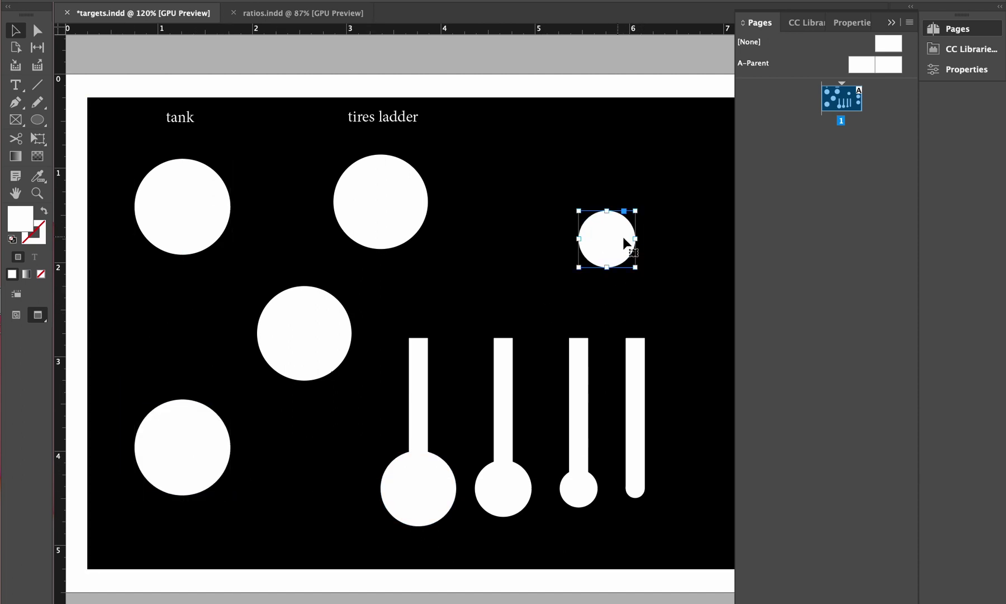
pyautogui.click(966, 68)
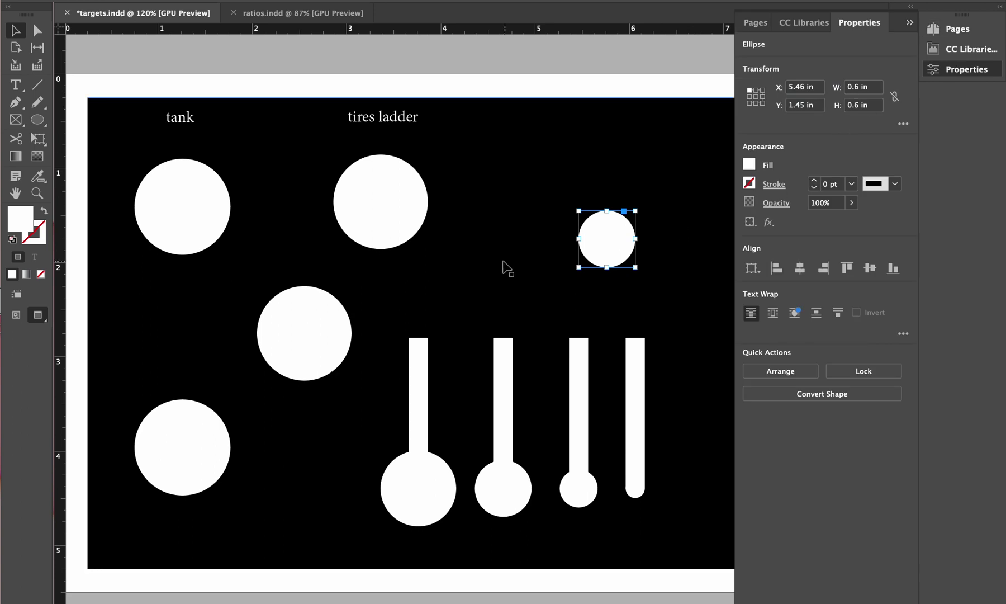
pyautogui.click(455, 302)
pyautogui.click(423, 386)
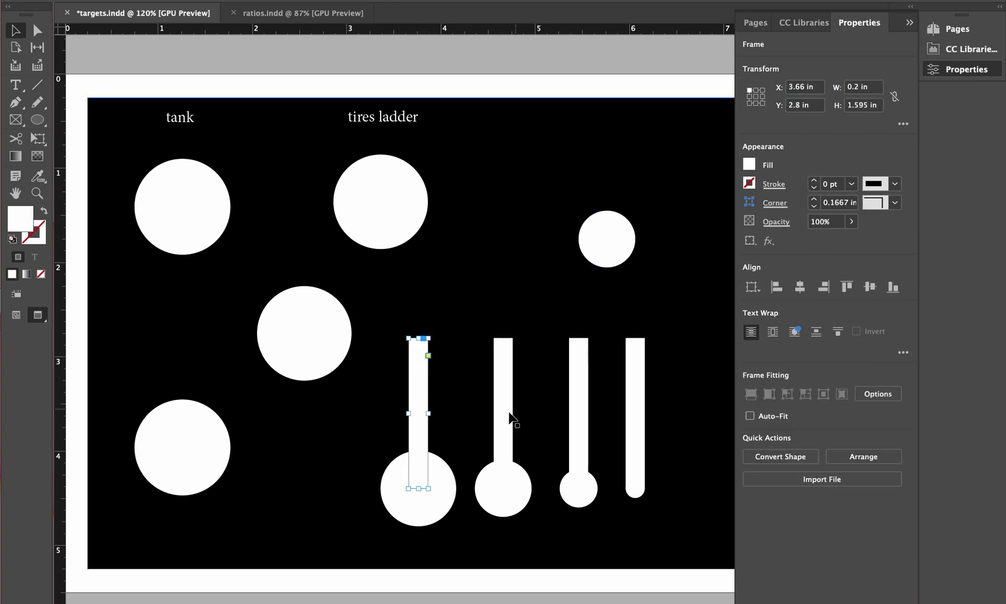
pyautogui.click(506, 418)
pyautogui.click(578, 429)
pyautogui.click(637, 442)
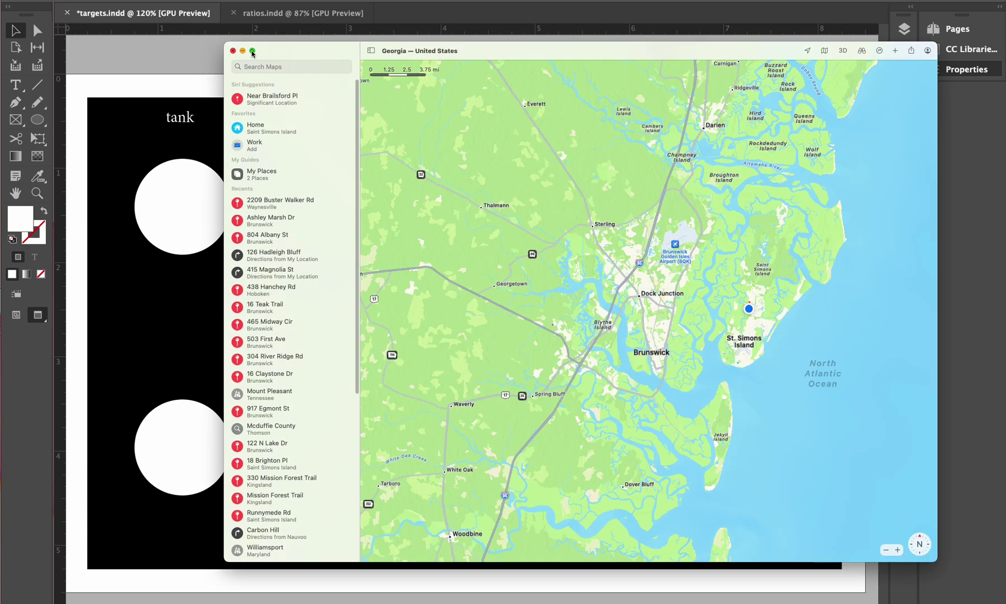
# - Close the Maps window to reveal the NRL22 course-of-fire PDF
pyautogui.click(234, 51)
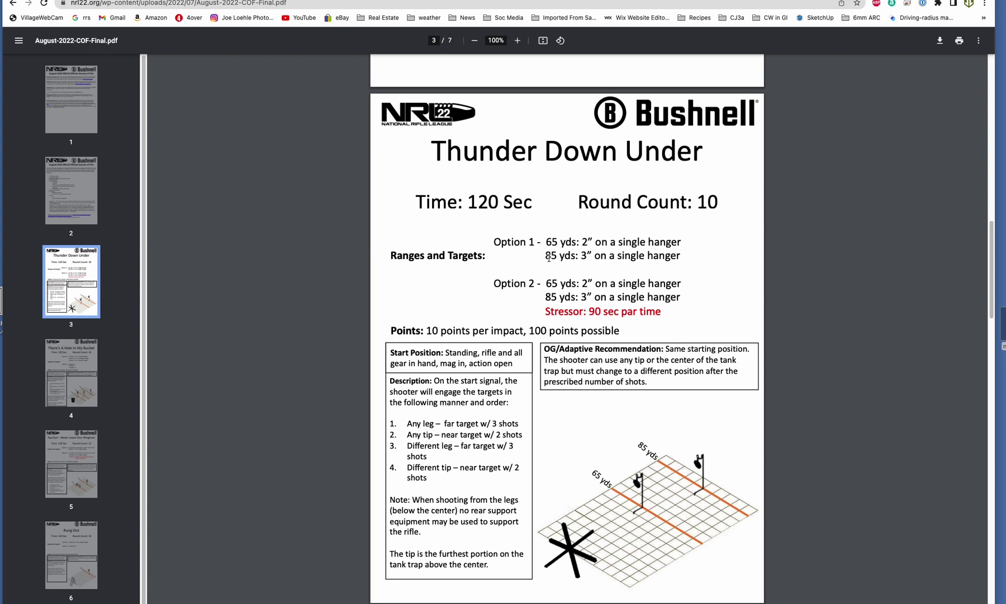
# - Review PDF page 4, There's A Hole In My Bucket, then switch to the Untitled presentation
pyautogui.scroll(-10, 606, 391)
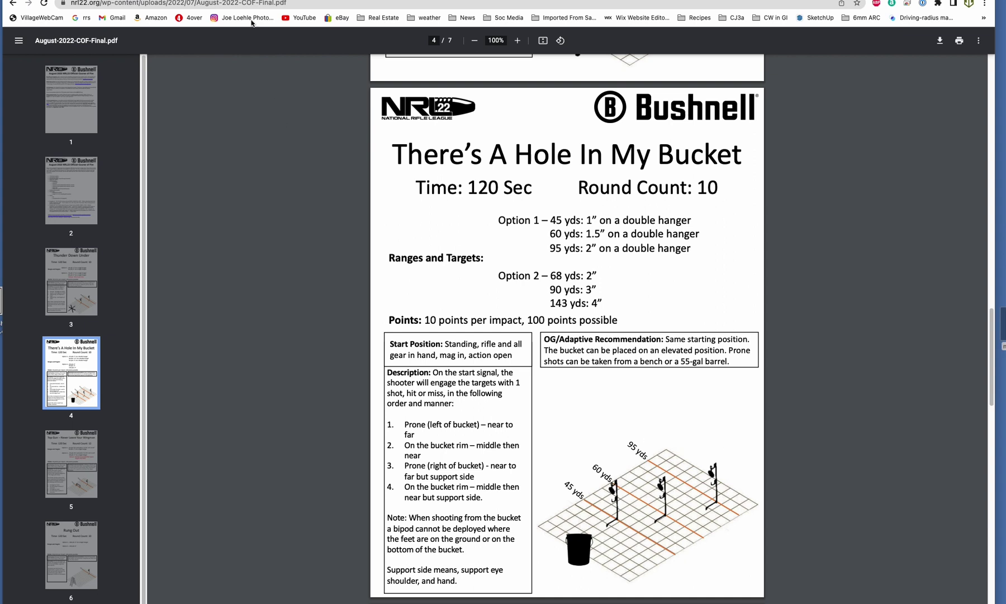
pyautogui.click(246, 1)
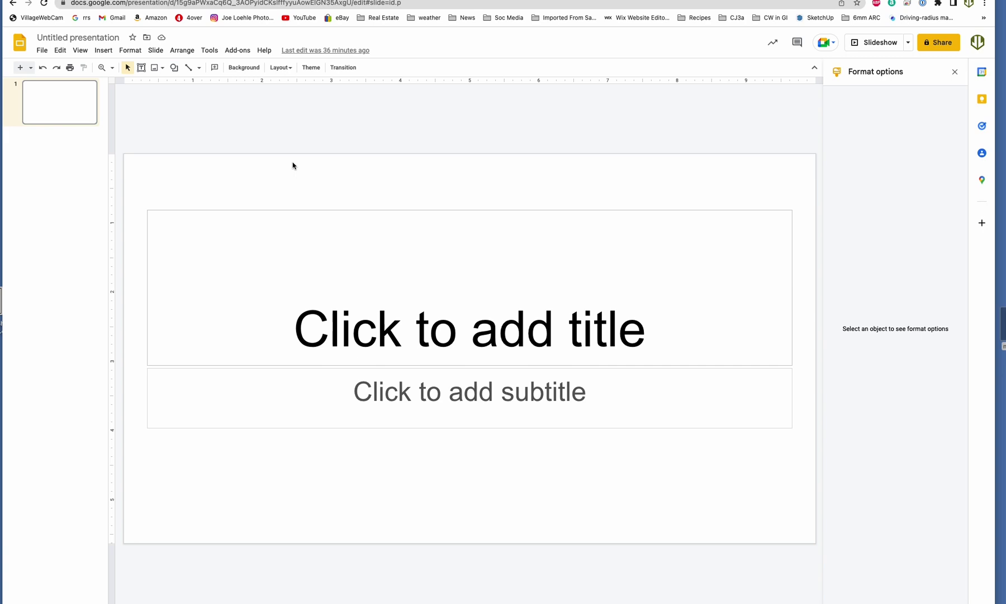
# - Set the presentation's page size to custom 11 × 8.5 inches
pyautogui.click(42, 56)
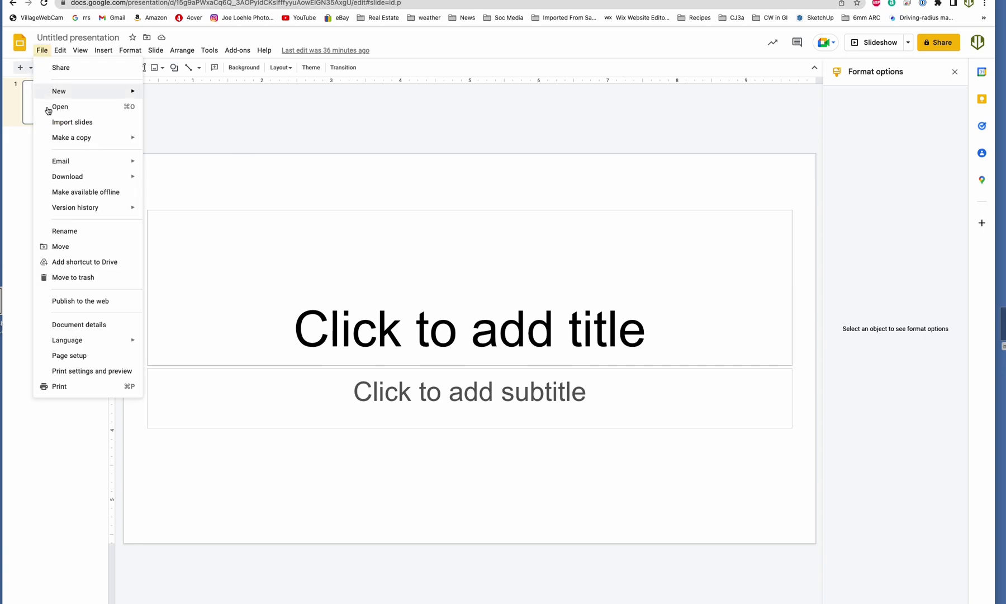
pyautogui.click(73, 354)
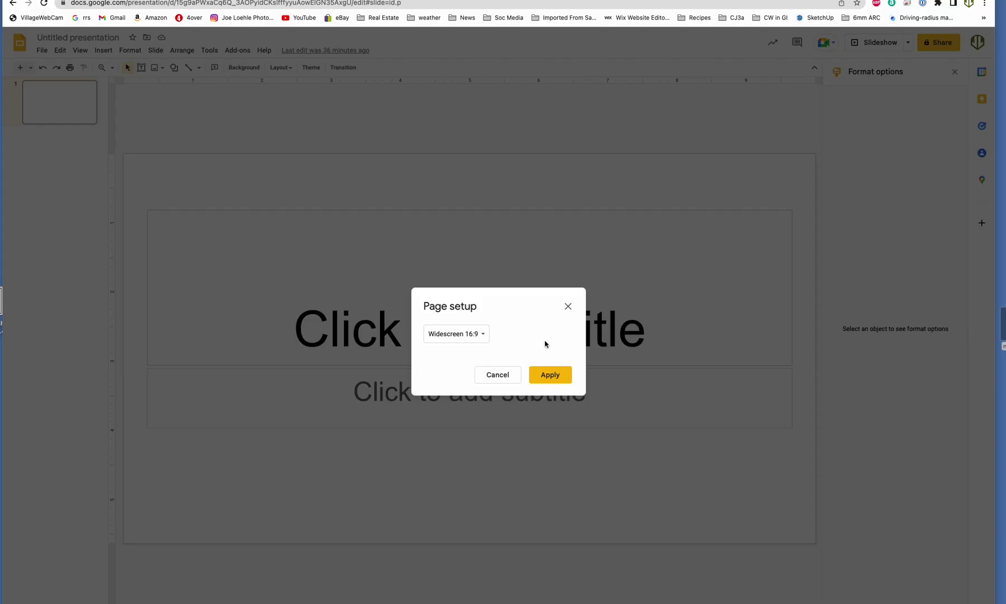
pyautogui.click(477, 334)
pyautogui.click(456, 366)
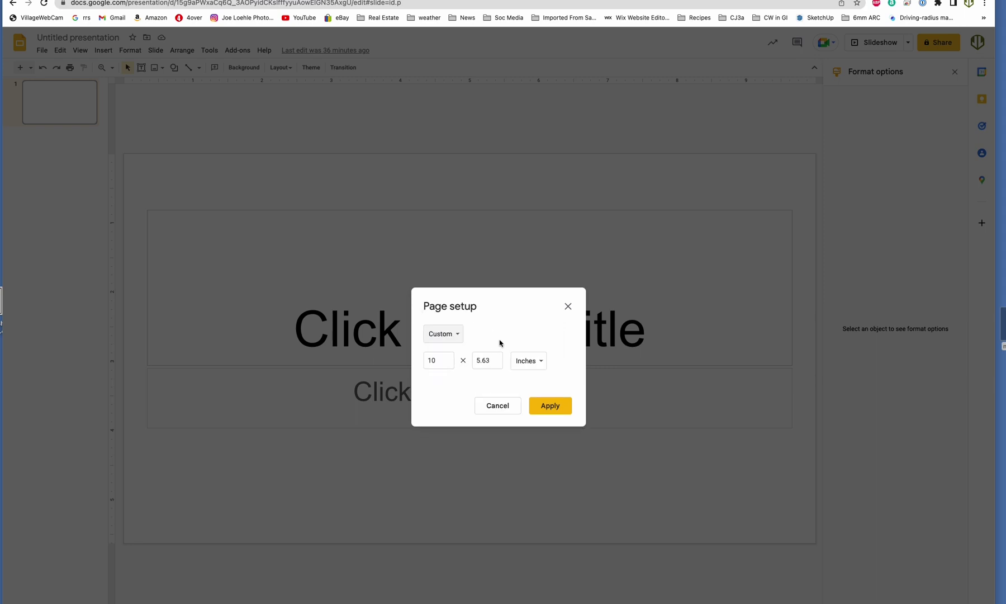
pyautogui.moveTo(446, 366); pyautogui.dragTo(411, 360)
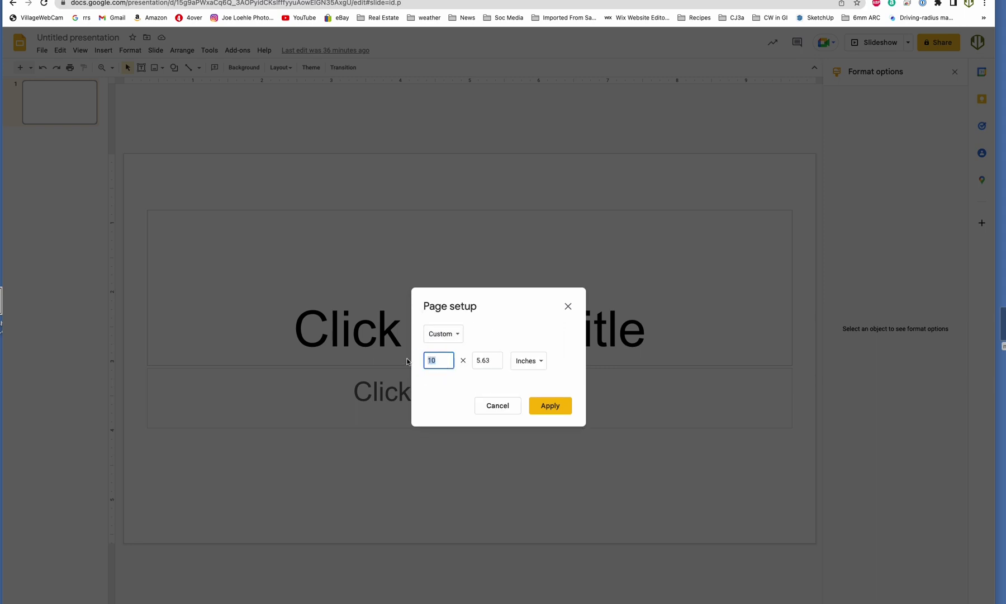
pyautogui.press('Tab')
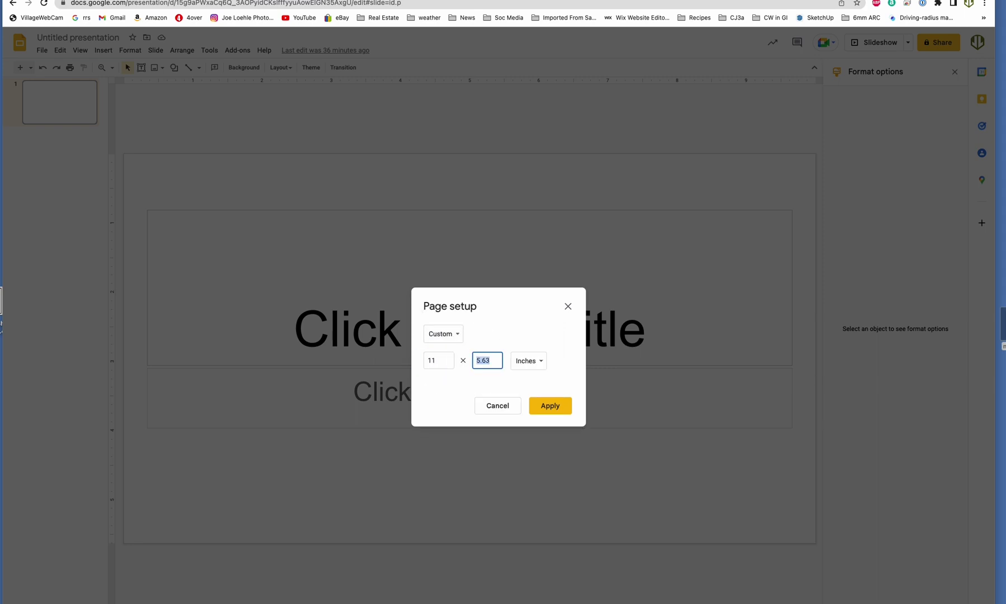
pyautogui.write('8.5')
pyautogui.click(550, 405)
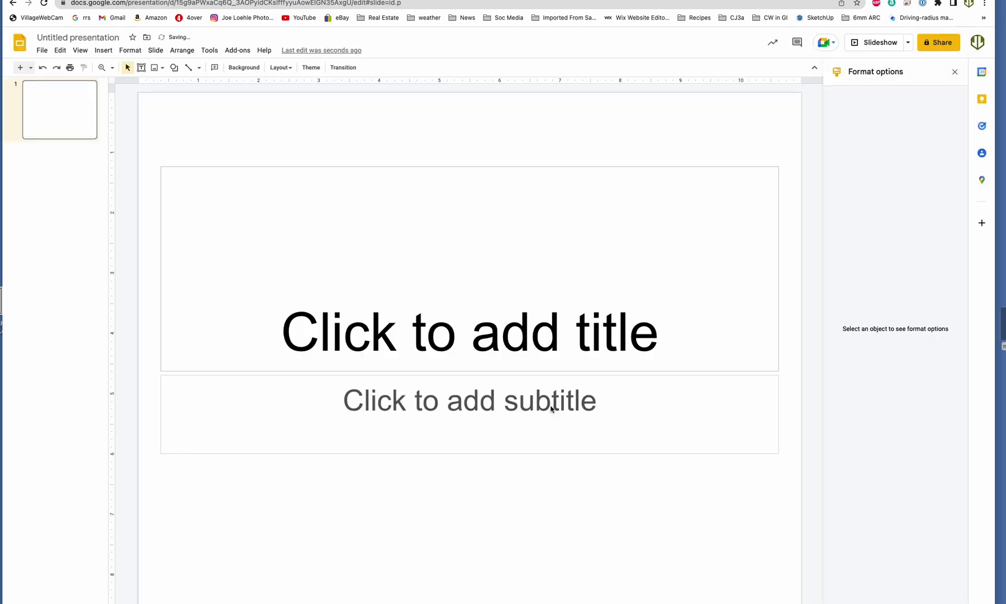
# - Delete the title and subtitle placeholders from the slide
pyautogui.click(497, 166)
pyautogui.press('Delete')
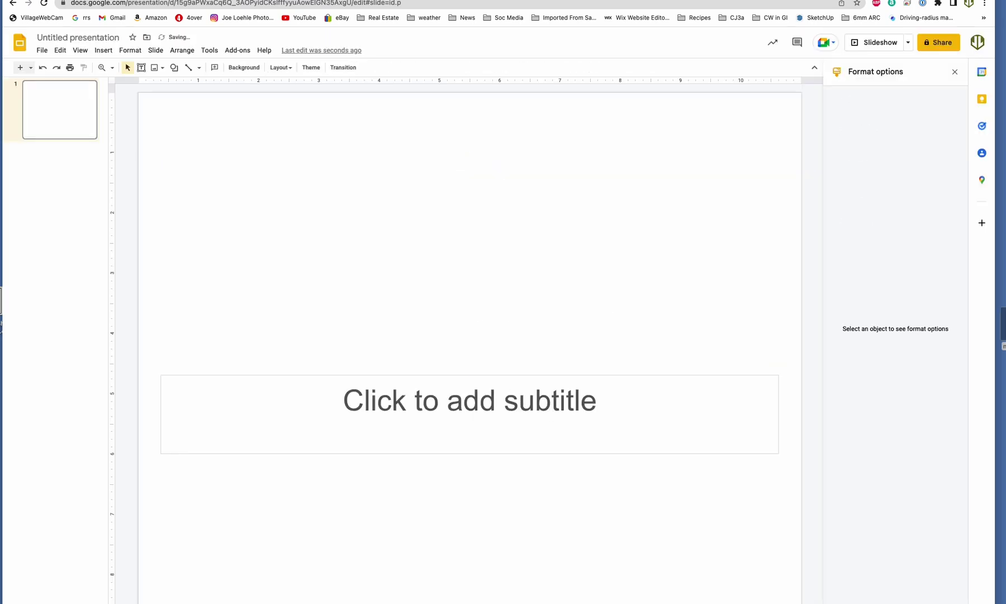
pyautogui.click(504, 376)
pyautogui.press('Delete')
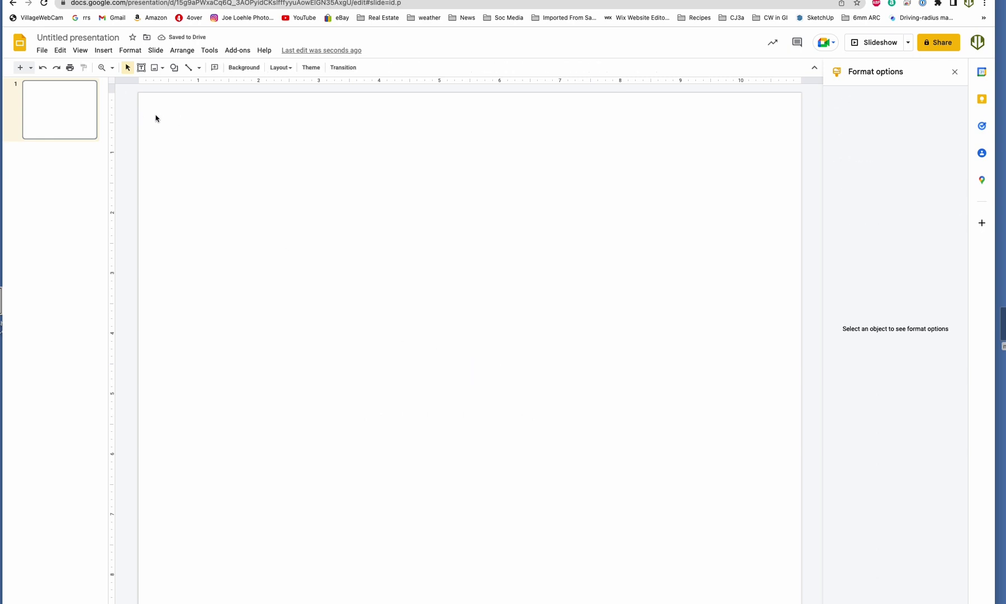
# - Set the slide background colour to black through Change background
pyautogui.click(129, 53)
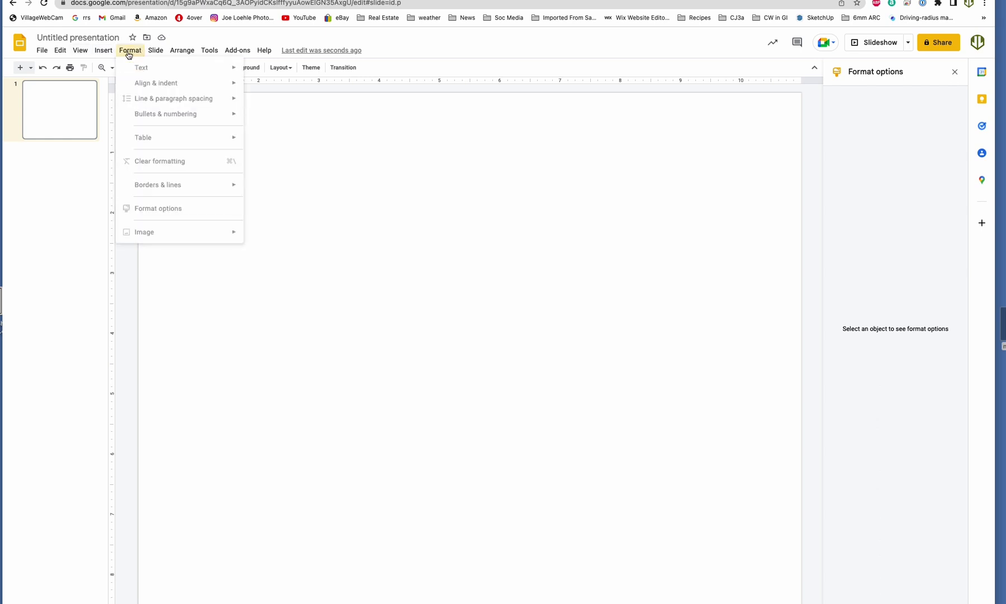
pyautogui.moveTo(47, 53)
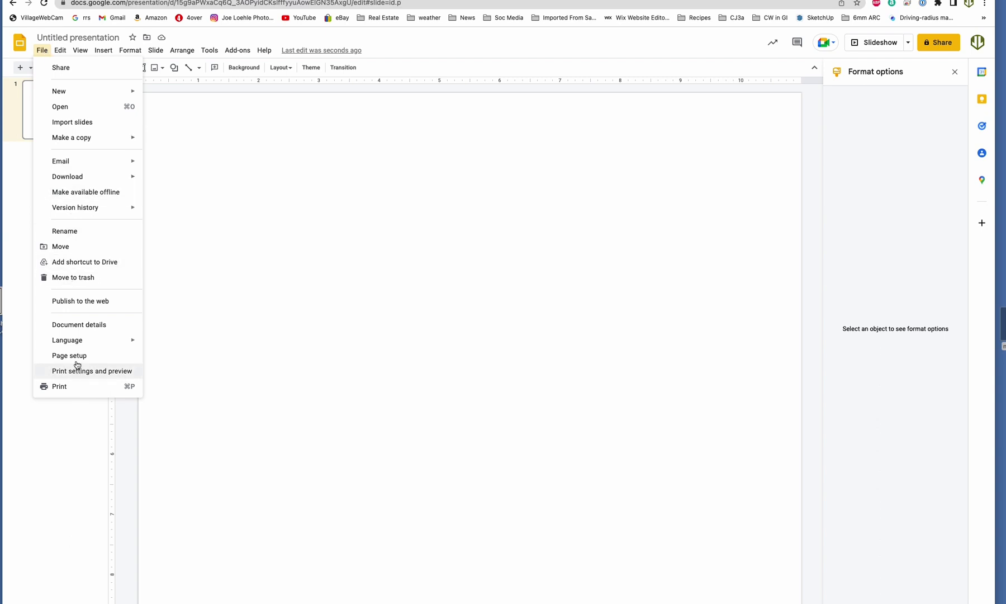
pyautogui.moveTo(78, 54)
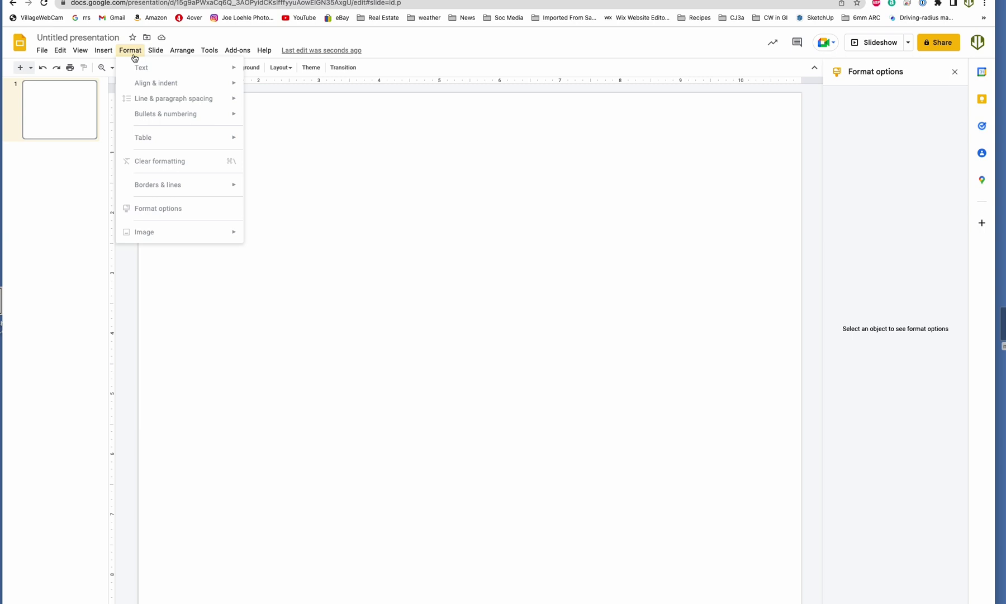
pyautogui.moveTo(152, 58)
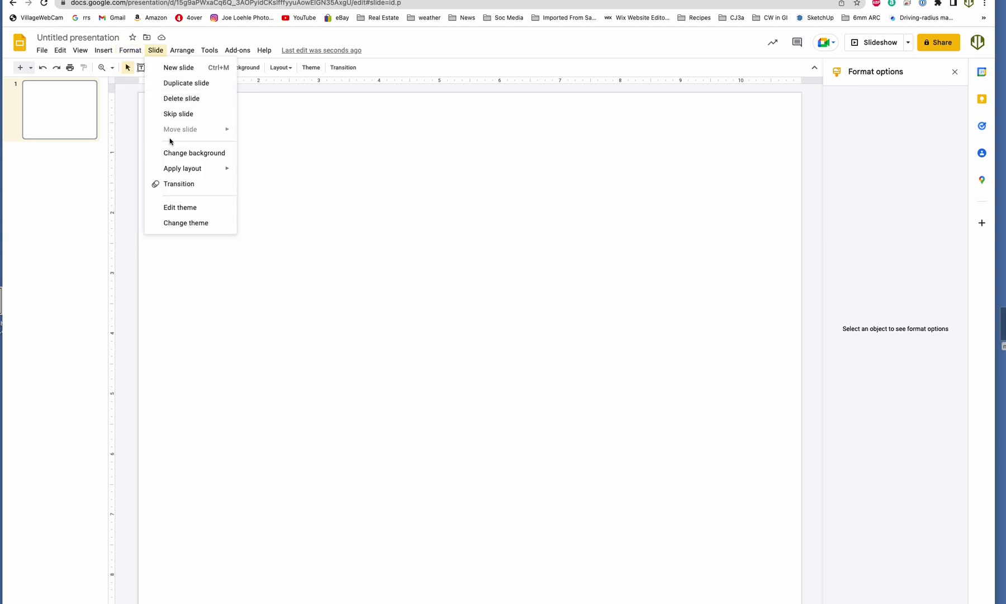
pyautogui.click(179, 152)
pyautogui.click(557, 324)
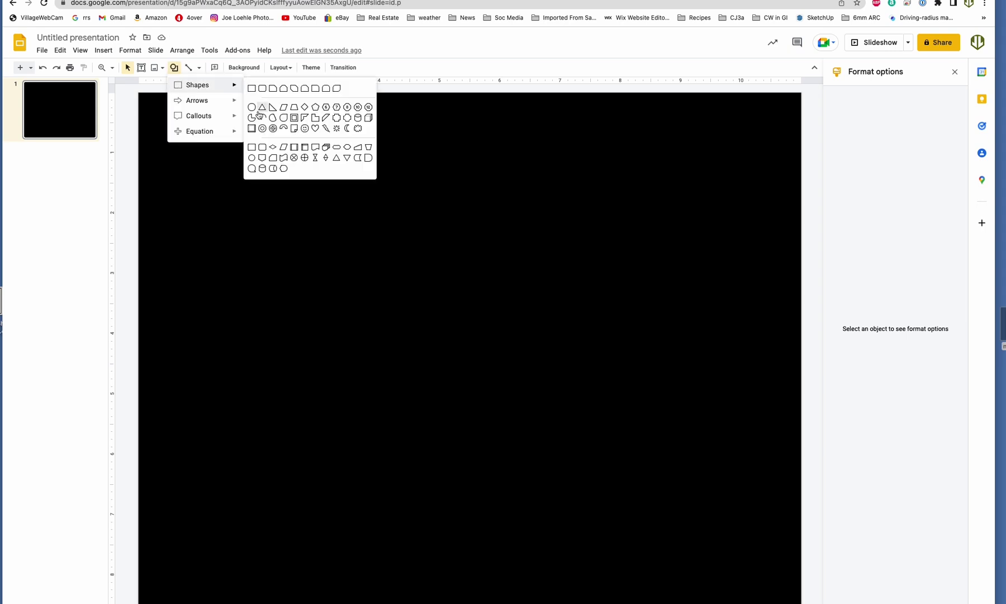
# - Open the Shape menu's shapes list to choose the Oval for the first circle
pyautogui.click(253, 91)
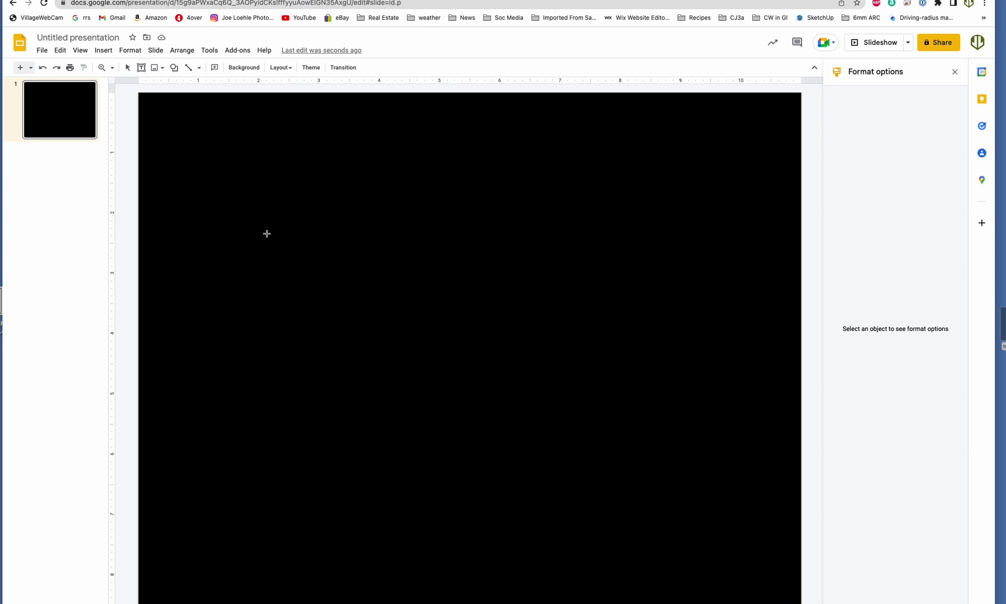
pyautogui.click(174, 67)
pyautogui.moveTo(196, 84)
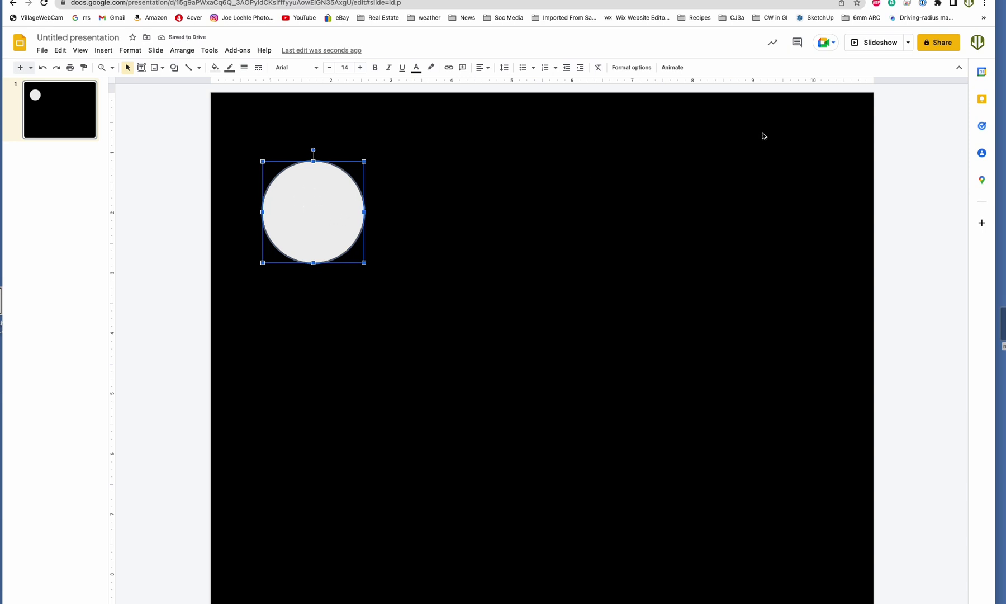
# - In Format options, size the circle to 1.02 × 1.02 inches and lock its aspect ratio
pyautogui.click(130, 50)
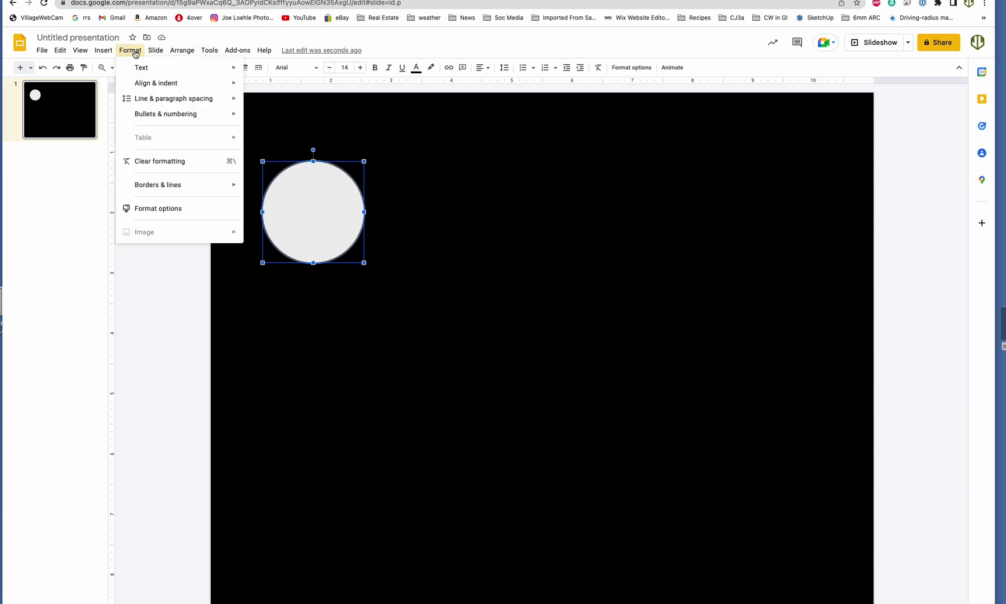
pyautogui.click(169, 210)
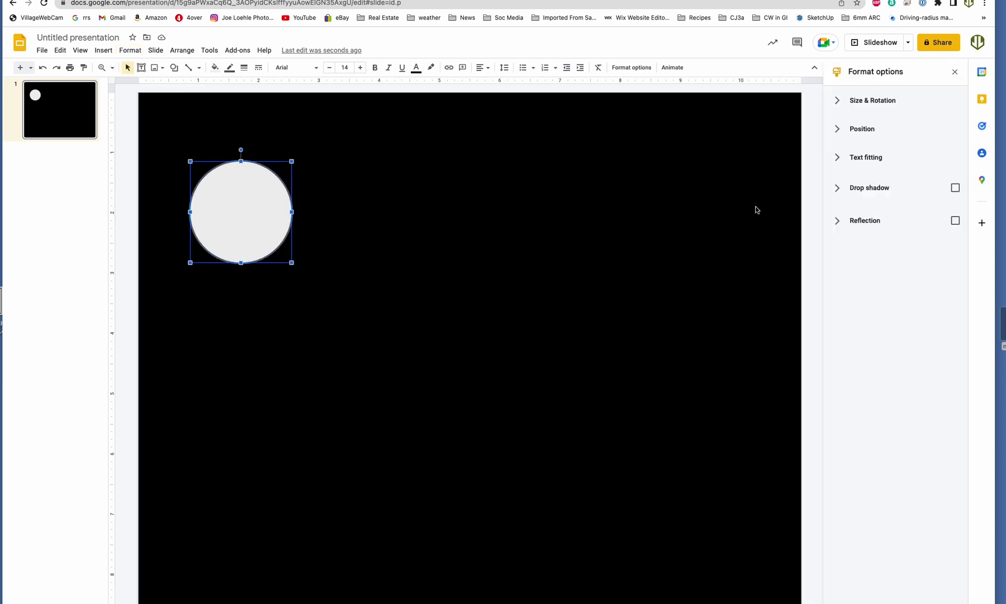
pyautogui.click(841, 101)
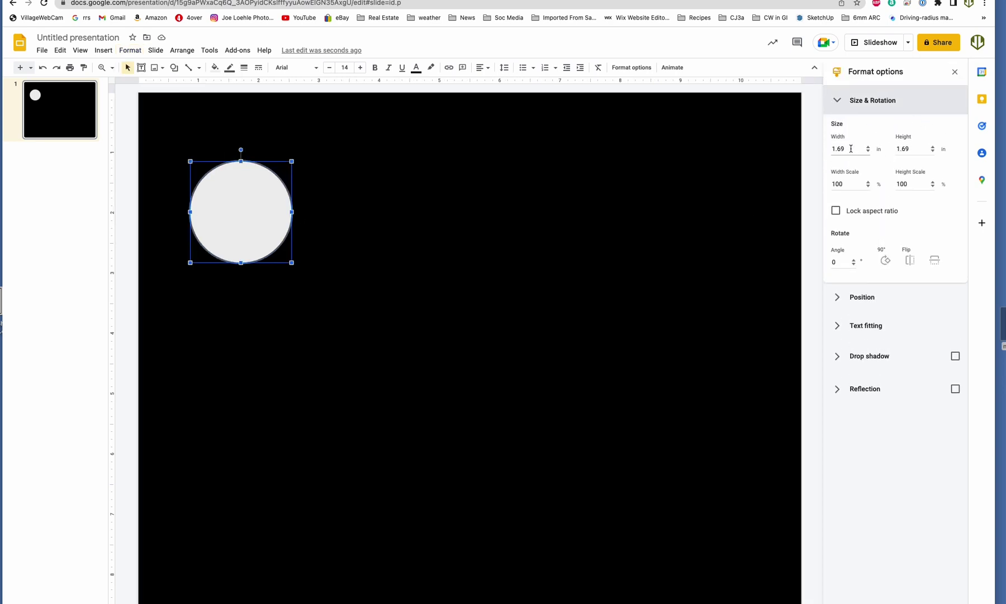
pyautogui.click(851, 149)
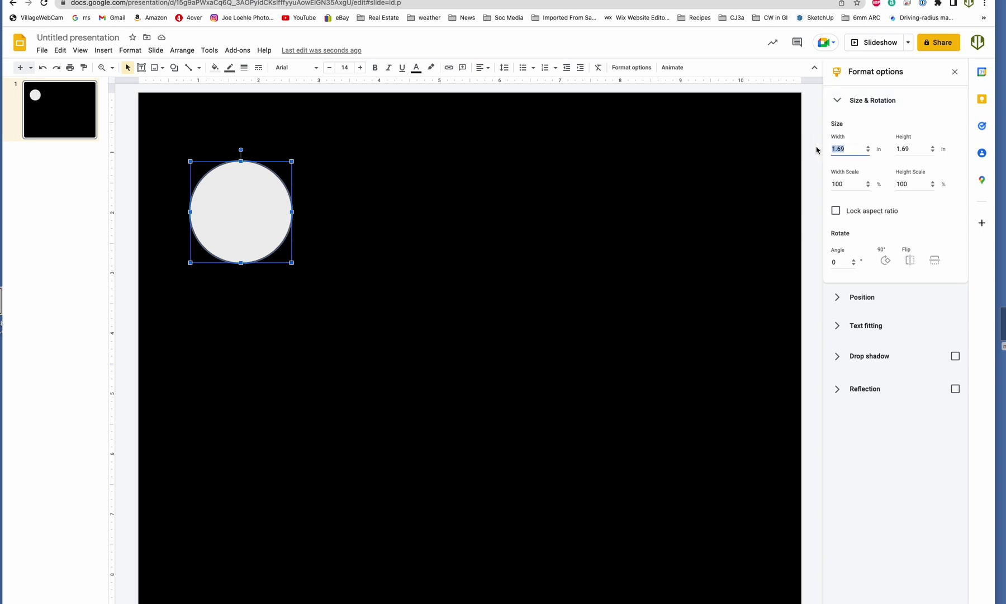
pyautogui.write('1.01')
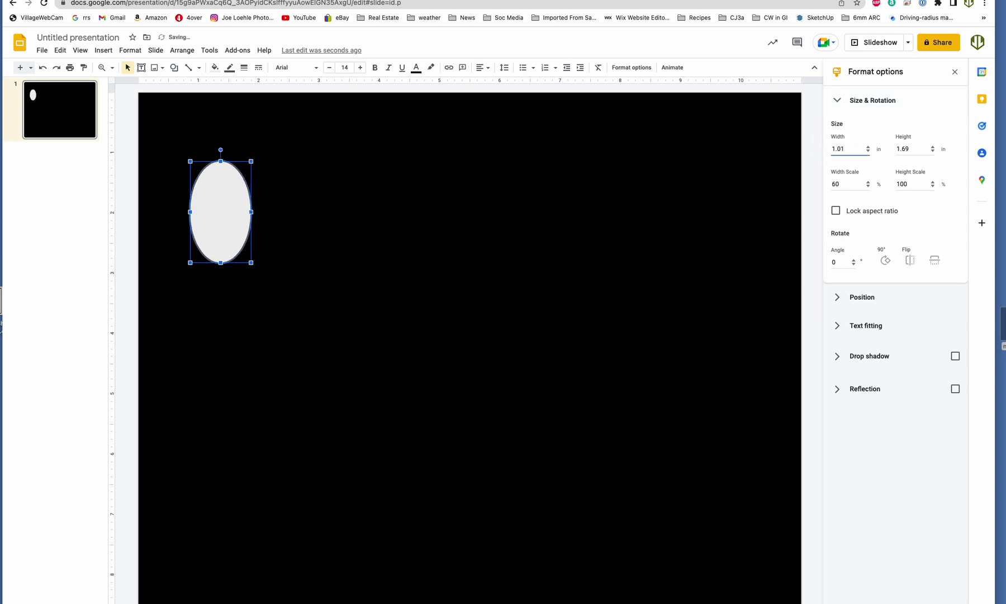
pyautogui.write('2')
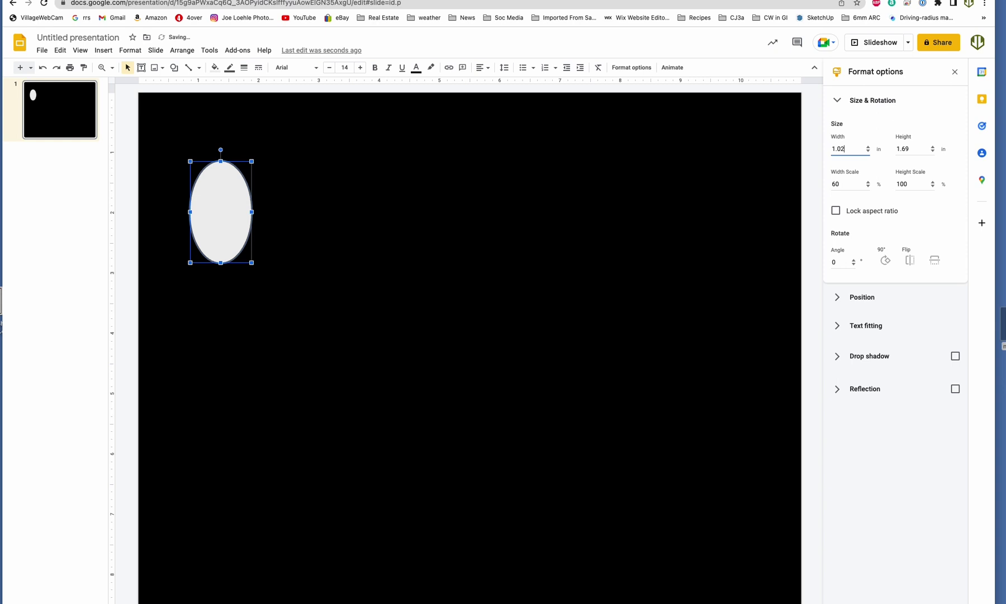
pyautogui.click(912, 148)
pyautogui.write('1.02')
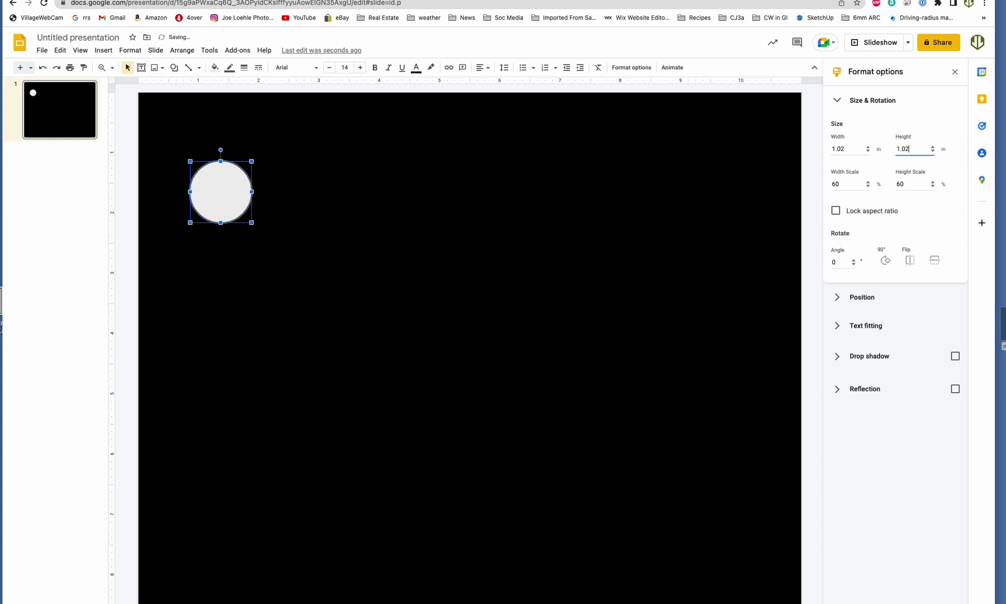
pyautogui.click(836, 211)
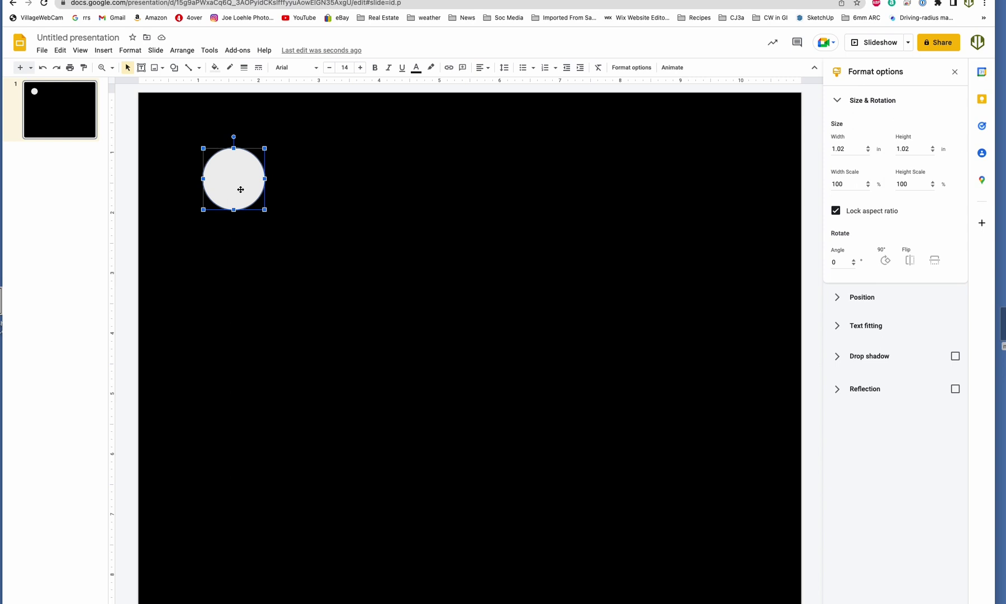
# - Copy the circle lower down, then make a 0.75-inch copy and move it up and right
pyautogui.moveTo(241, 187); pyautogui.dragTo(477, 254)
pyautogui.click(364, 306)
pyautogui.doubleClick(850, 149)
pyautogui.write('.75')
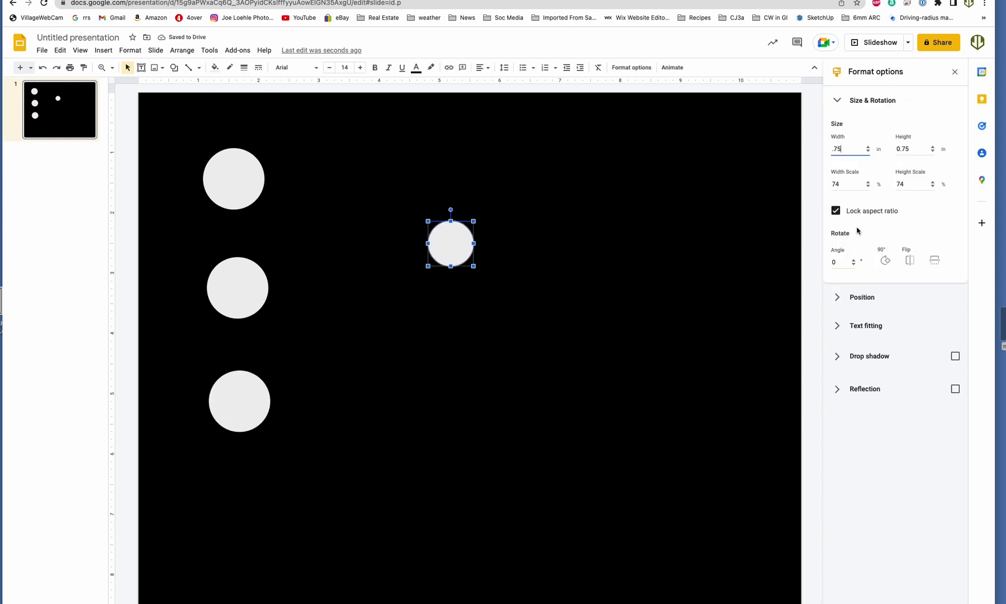
pyautogui.click(485, 311)
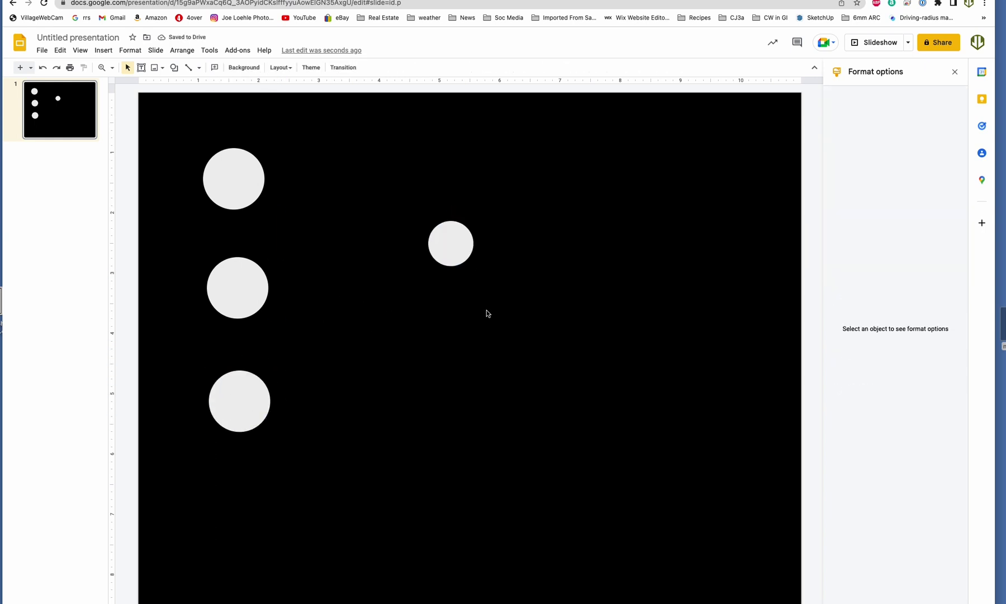
pyautogui.click(461, 254)
pyautogui.moveTo(556, 238); pyautogui.dragTo(559, 212)
# - Start the bottom row of circles with copies 0.8 and 0.6 inches wide
pyautogui.press('super+v')
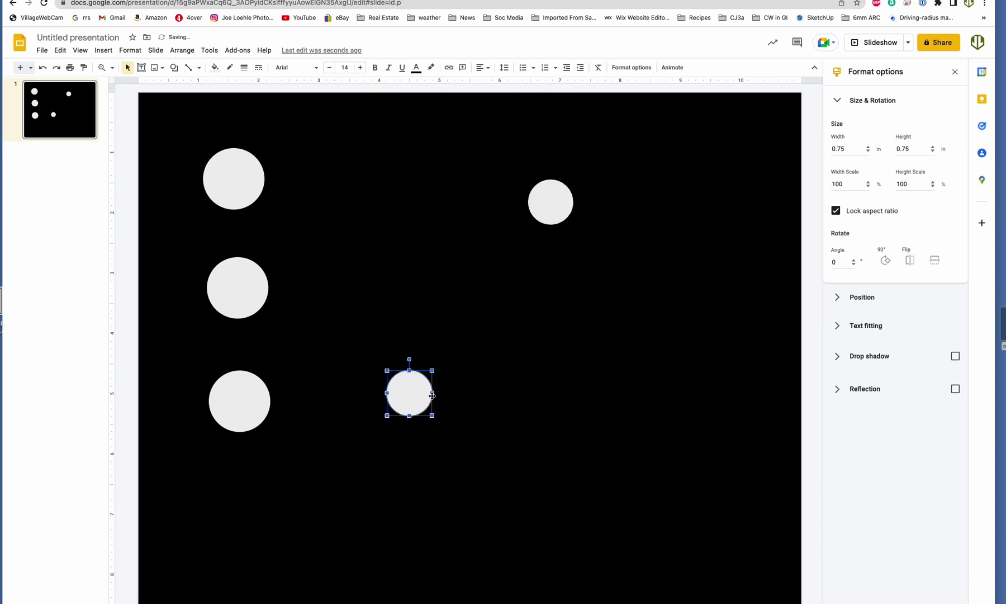
pyautogui.click(850, 149)
pyautogui.write('.8')
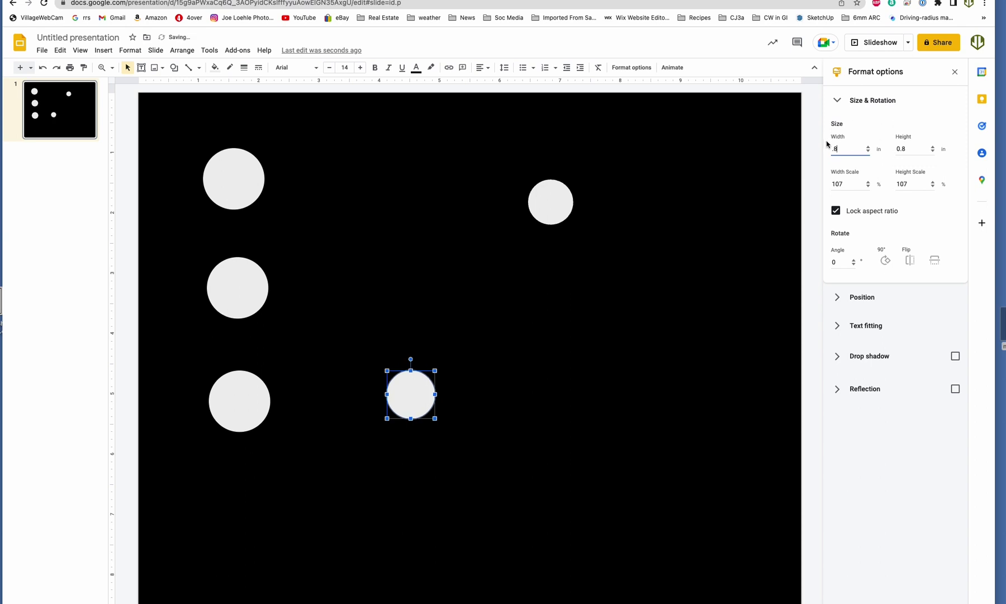
pyautogui.click(414, 400)
pyautogui.click(416, 403)
pyautogui.moveTo(416, 403); pyautogui.dragTo(489, 403)
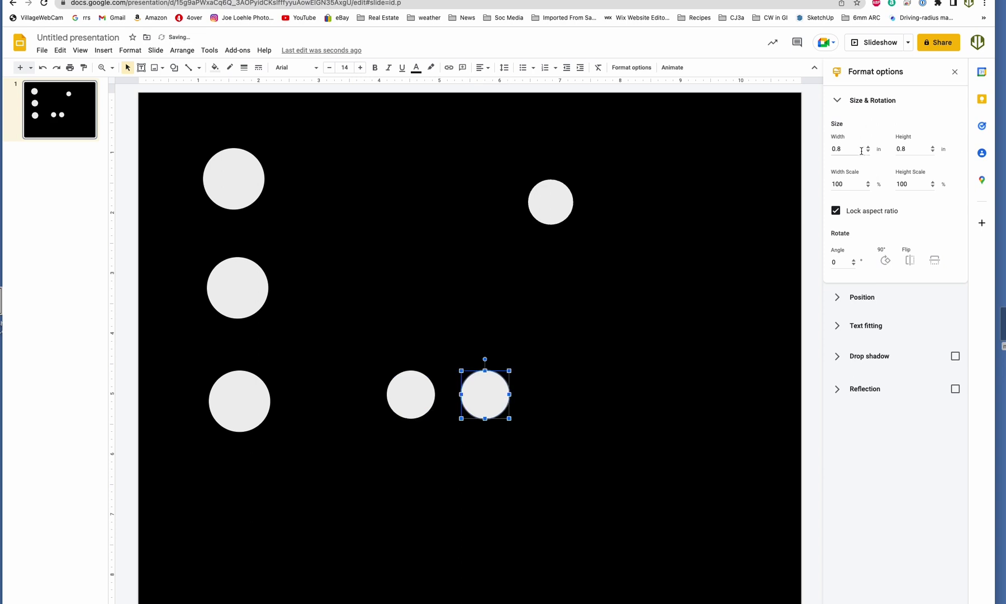
pyautogui.click(855, 150)
pyautogui.write('.6')
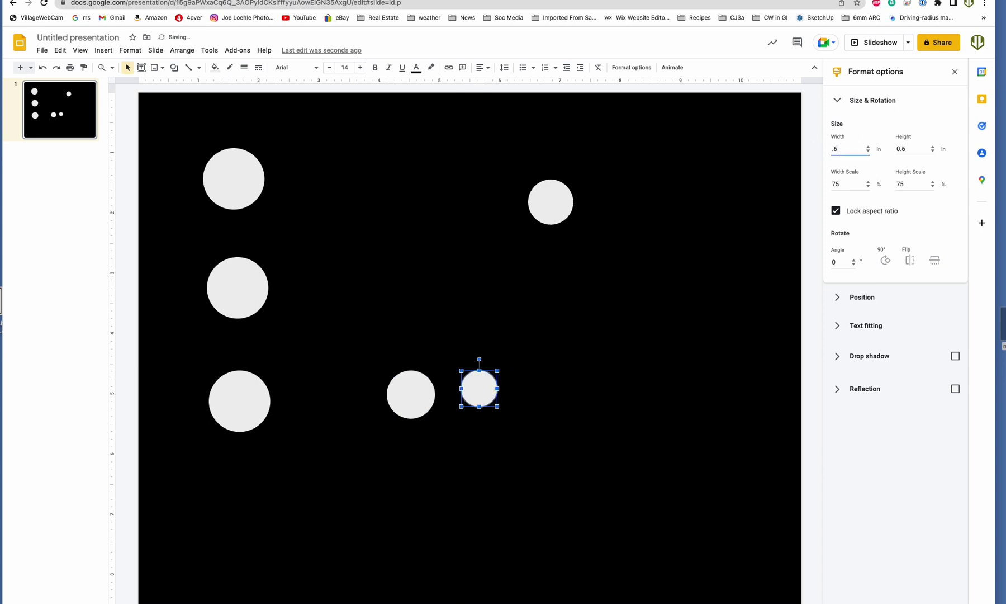
pyautogui.click(496, 399)
# - Extend the row with further circle copies 0.4 and 0.2 inches wide
pyautogui.moveTo(482, 395); pyautogui.dragTo(546, 390)
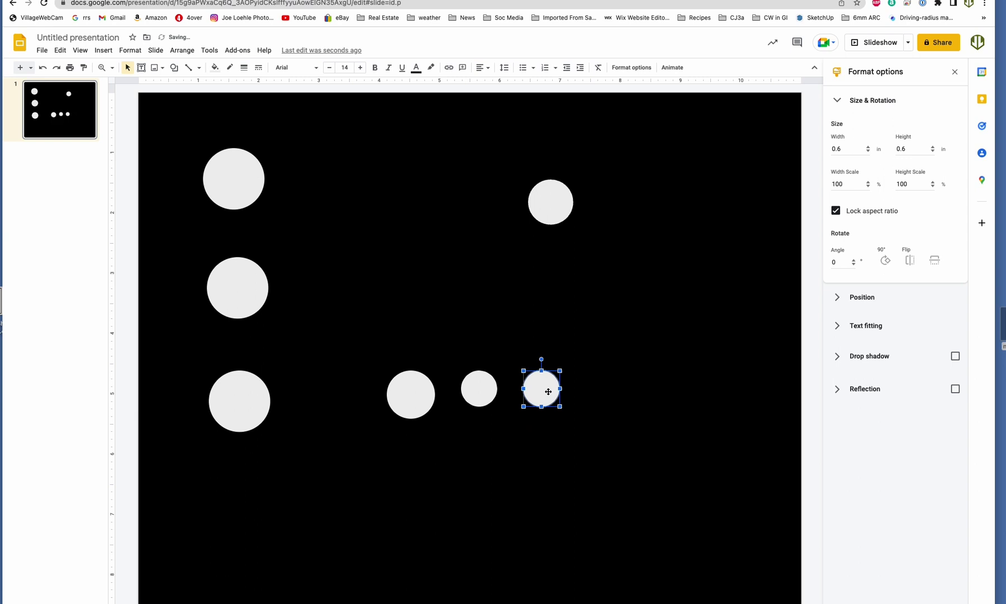
pyautogui.click(850, 149)
pyautogui.write('.4')
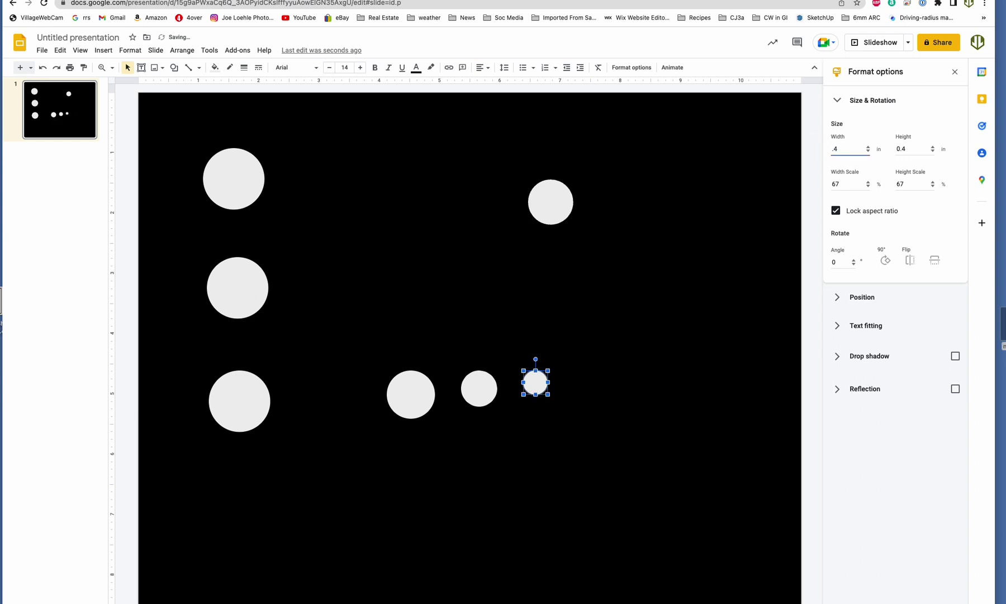
pyautogui.click(628, 408)
pyautogui.moveTo(541, 379); pyautogui.dragTo(598, 382)
pyautogui.click(849, 149)
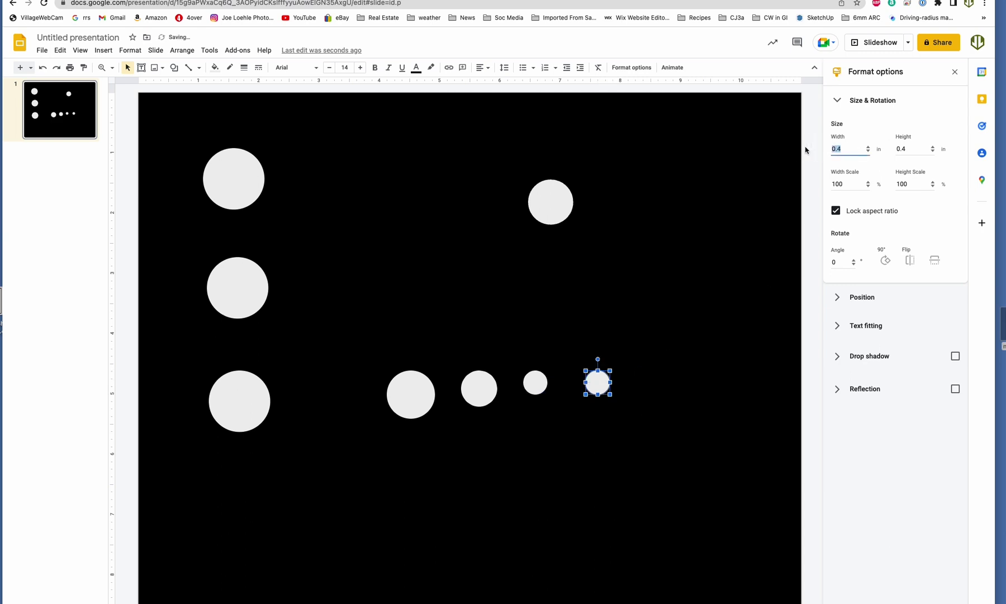
pyautogui.write('.2')
# - Draw a tall rectangle bar 0.2 inches wide with a transparent border
pyautogui.click(174, 68)
pyautogui.moveTo(180, 84)
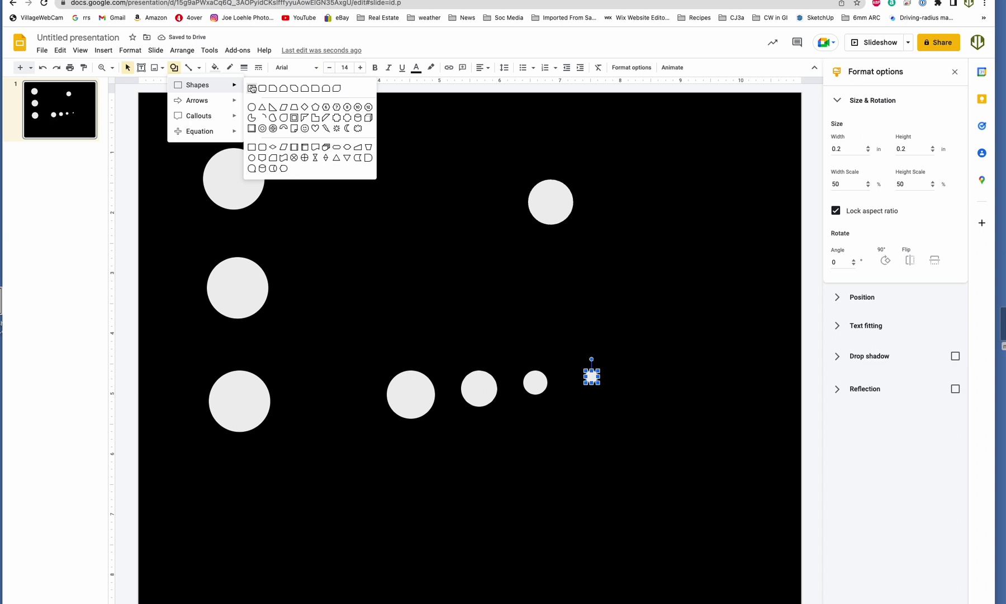
pyautogui.click(318, 135)
pyautogui.moveTo(652, 236); pyautogui.dragTo(664, 384)
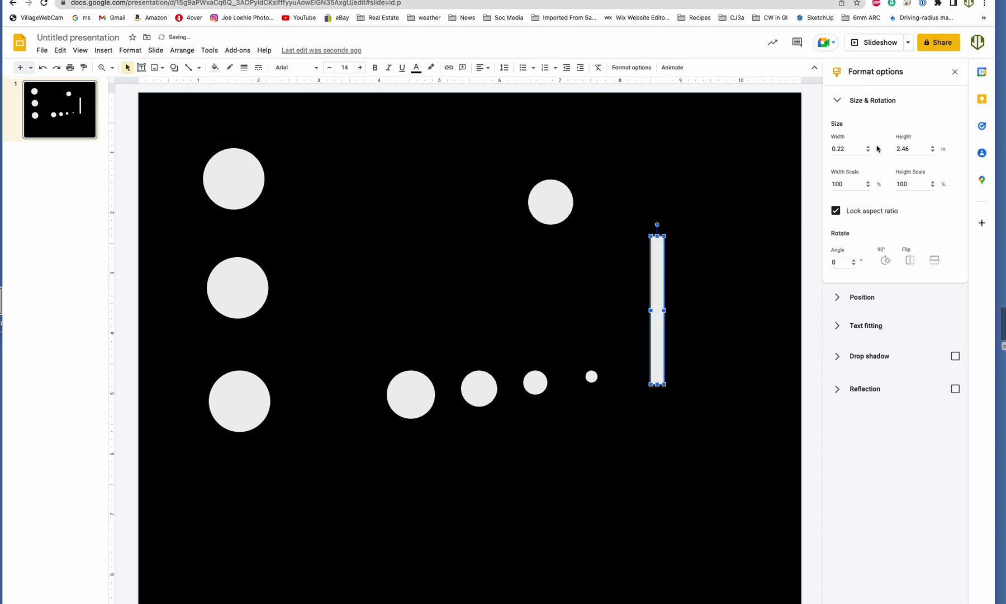
pyautogui.click(831, 150)
pyautogui.write('.2')
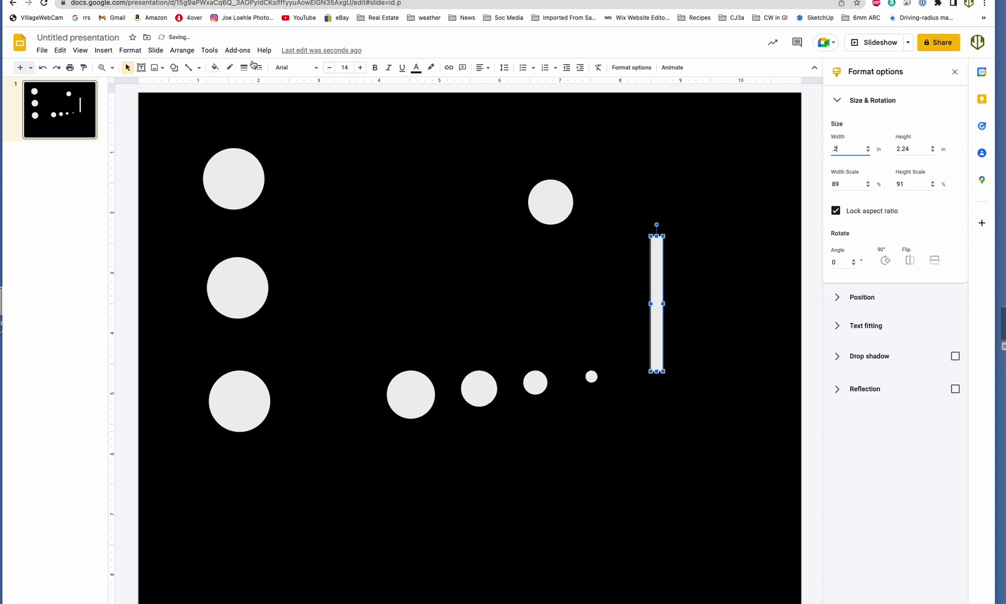
pyautogui.click(232, 70)
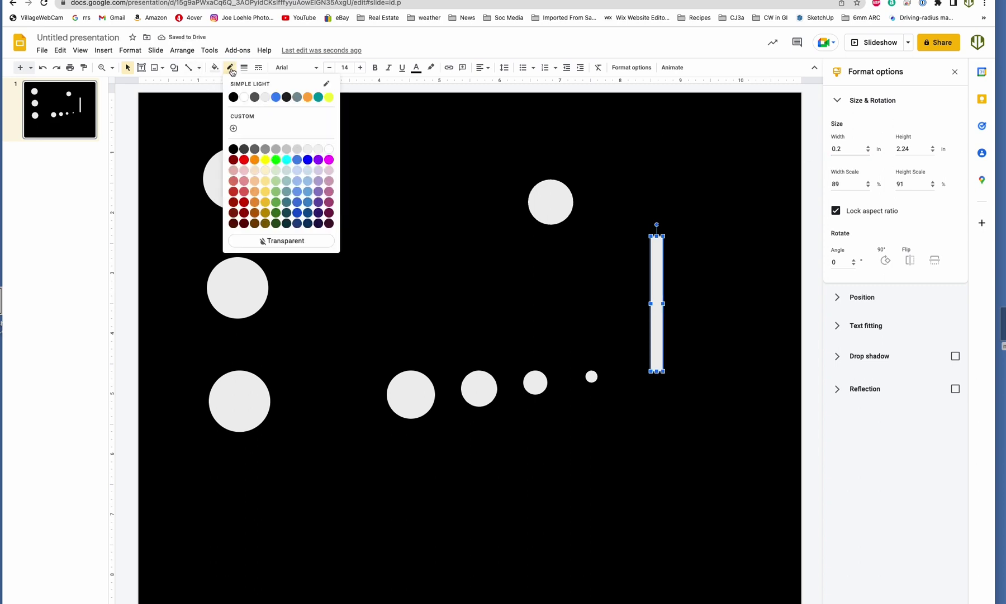
pyautogui.click(269, 242)
pyautogui.click(706, 264)
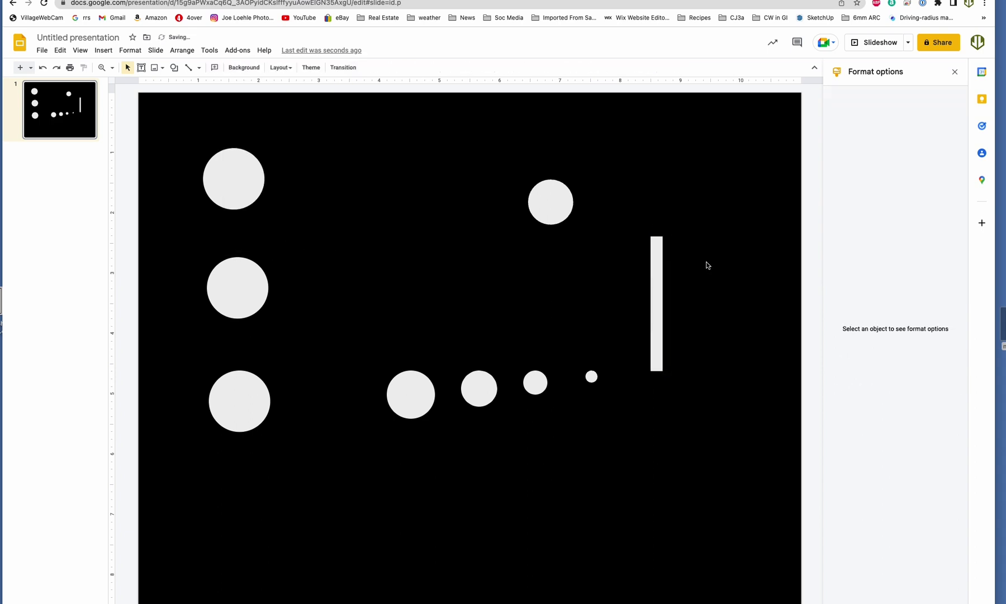
# - Place the bar over the smallest circle and move the 0.75-inch circle to the top-right corner
pyautogui.click(658, 274)
pyautogui.moveTo(659, 274); pyautogui.dragTo(598, 301)
pyautogui.click(814, 345)
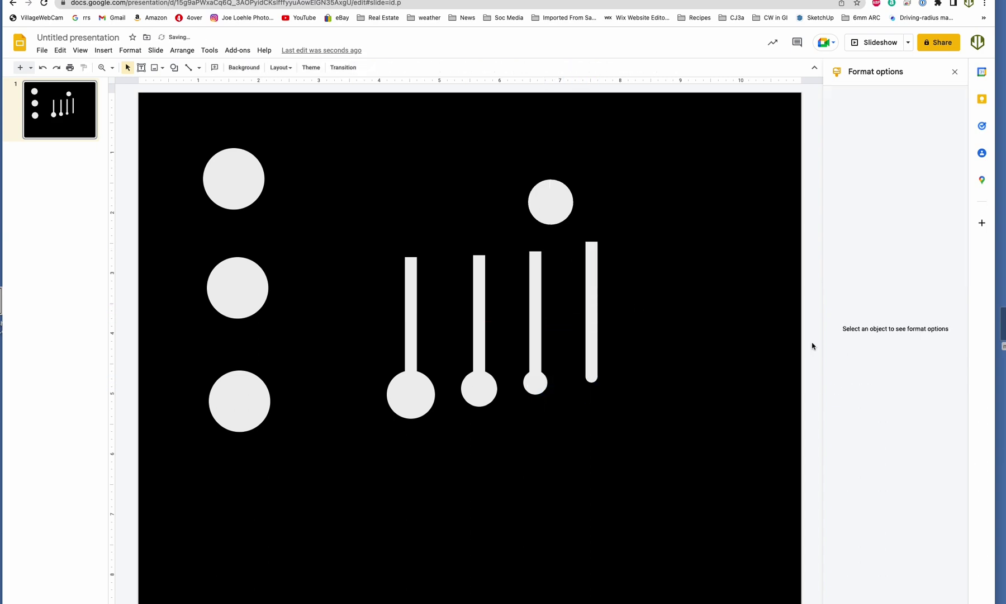
pyautogui.moveTo(555, 212); pyautogui.dragTo(720, 186)
pyautogui.click(816, 387)
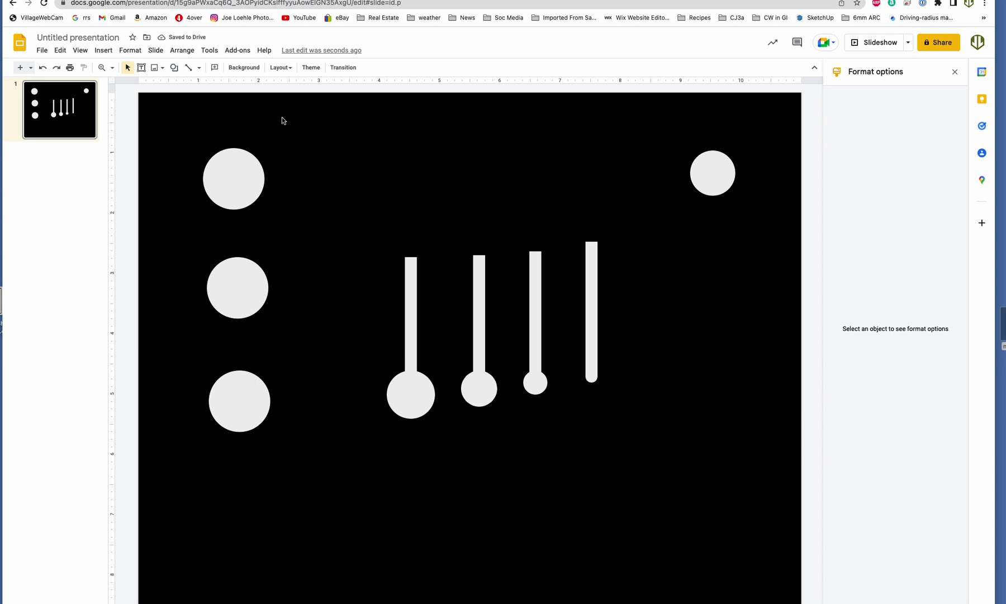
# - Draw a text box at the slide's top-left and give it a black fill
pyautogui.click(141, 67)
pyautogui.moveTo(177, 111); pyautogui.dragTo(291, 137)
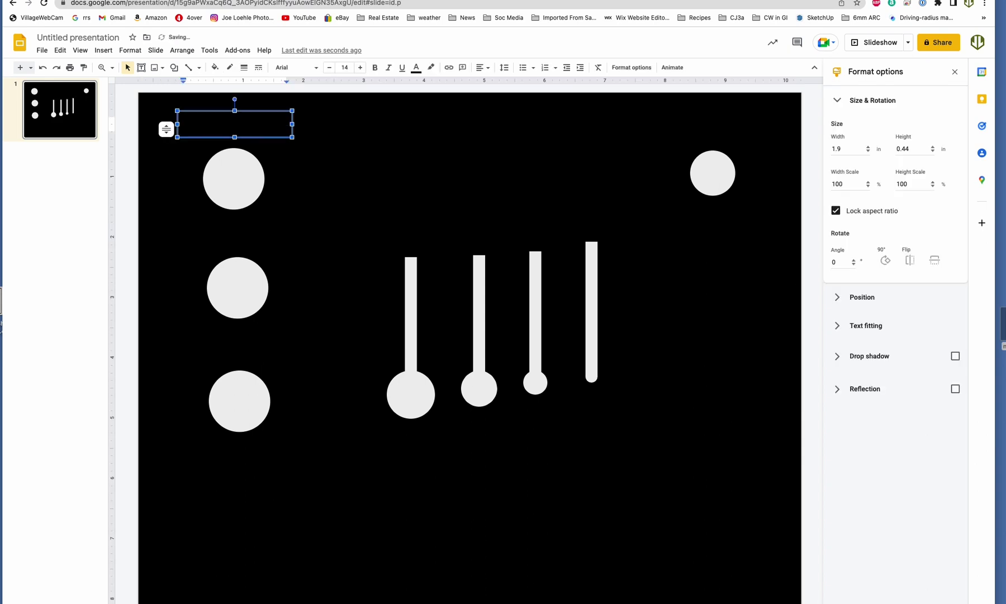
pyautogui.doubleClick(230, 125)
pyautogui.hotkey('ctrl', 'a')
pyautogui.click(214, 67)
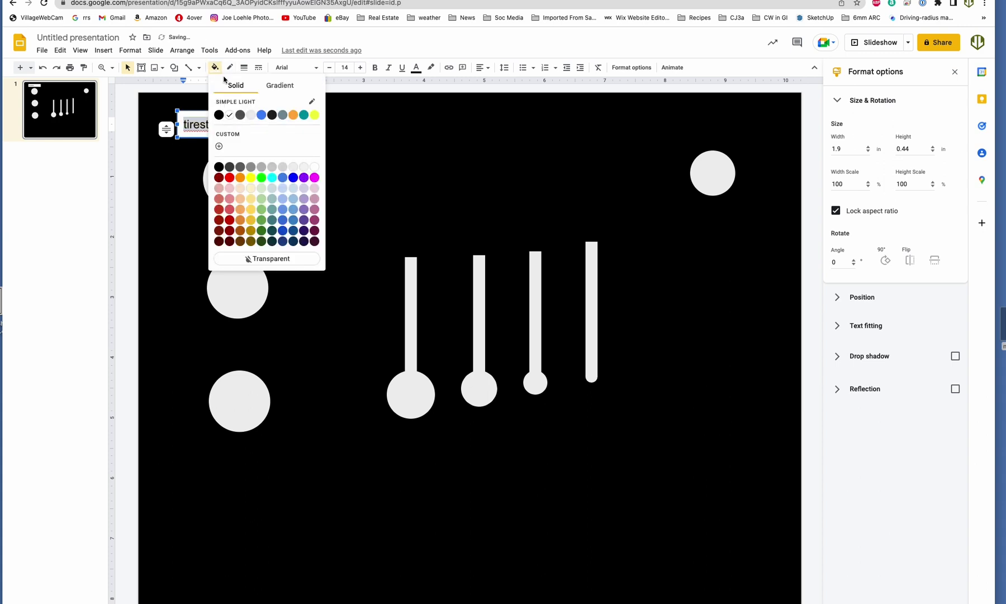
pyautogui.click(217, 114)
pyautogui.click(230, 67)
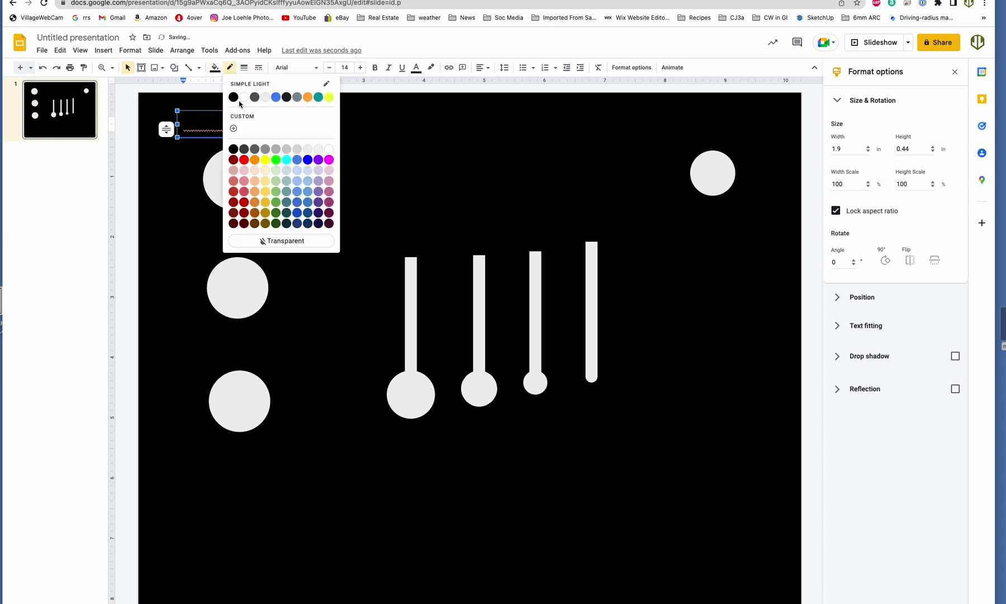
pyautogui.click(245, 96)
pyautogui.click(279, 126)
# - Remove the text box's border, trying red before setting it to transparent
pyautogui.doubleClick(250, 125)
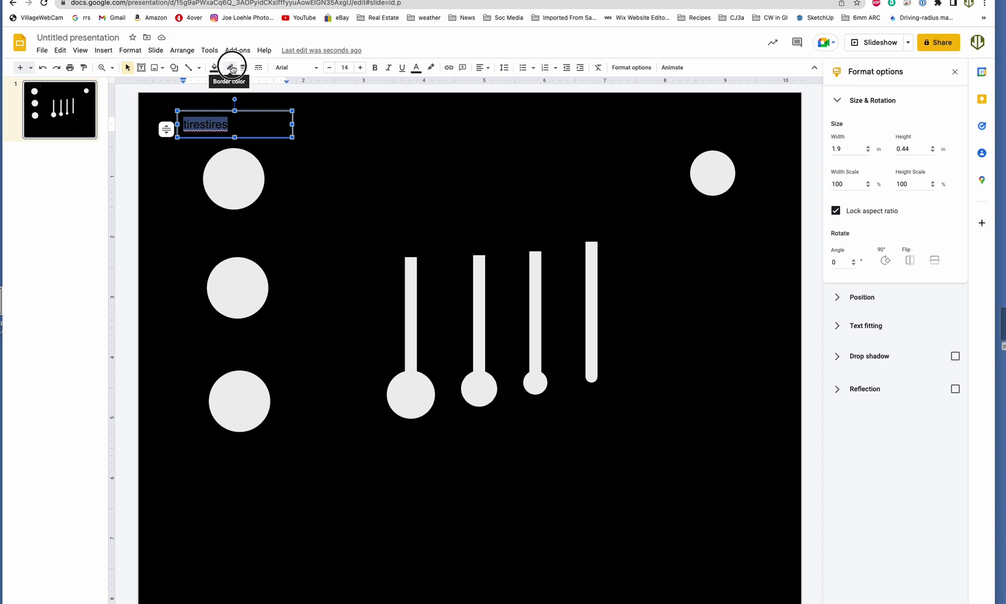
pyautogui.click(230, 67)
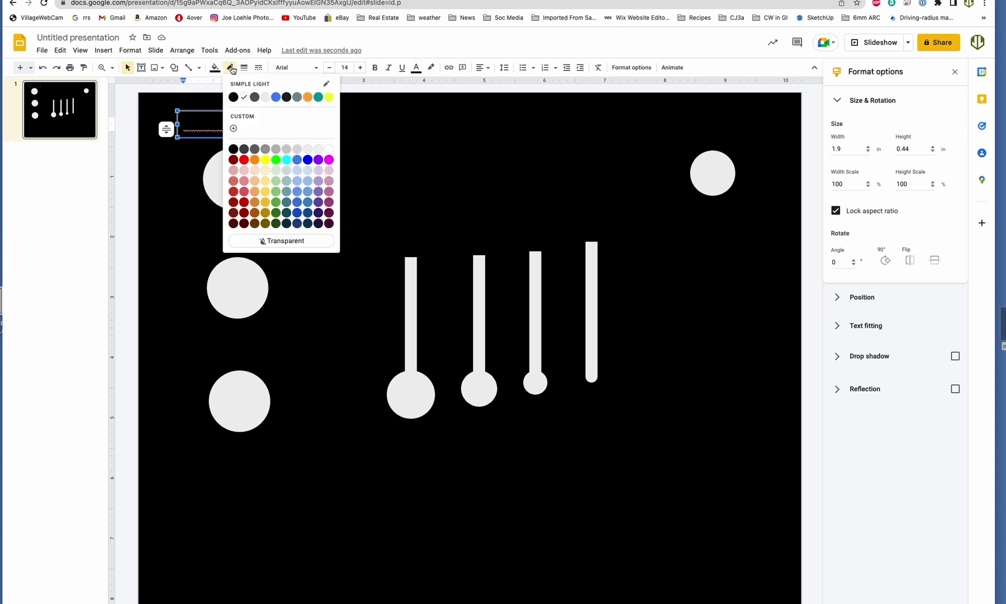
pyautogui.click(244, 160)
pyautogui.click(291, 176)
pyautogui.click(212, 124)
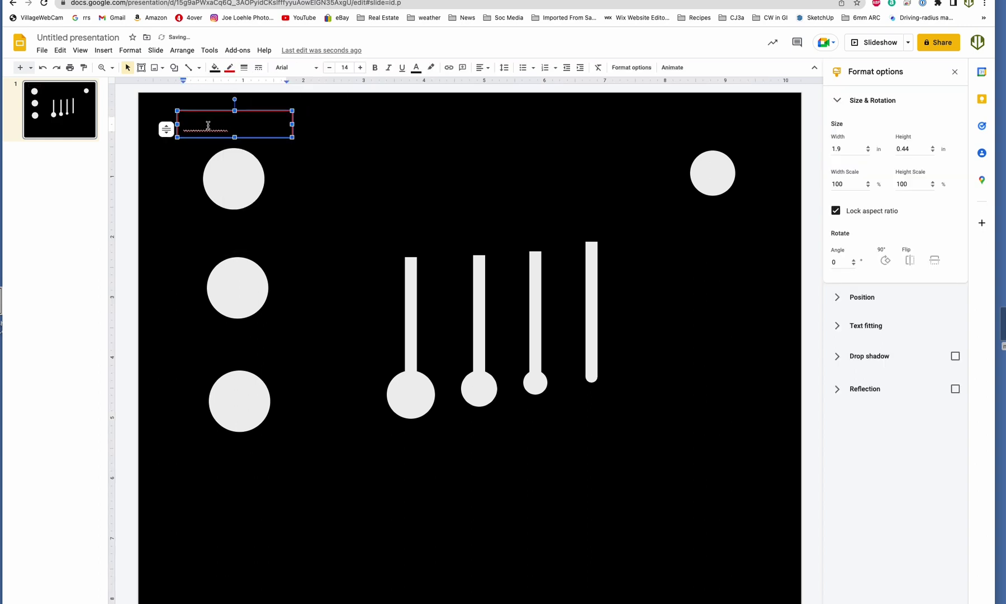
pyautogui.doubleClick(206, 124)
pyautogui.click(230, 70)
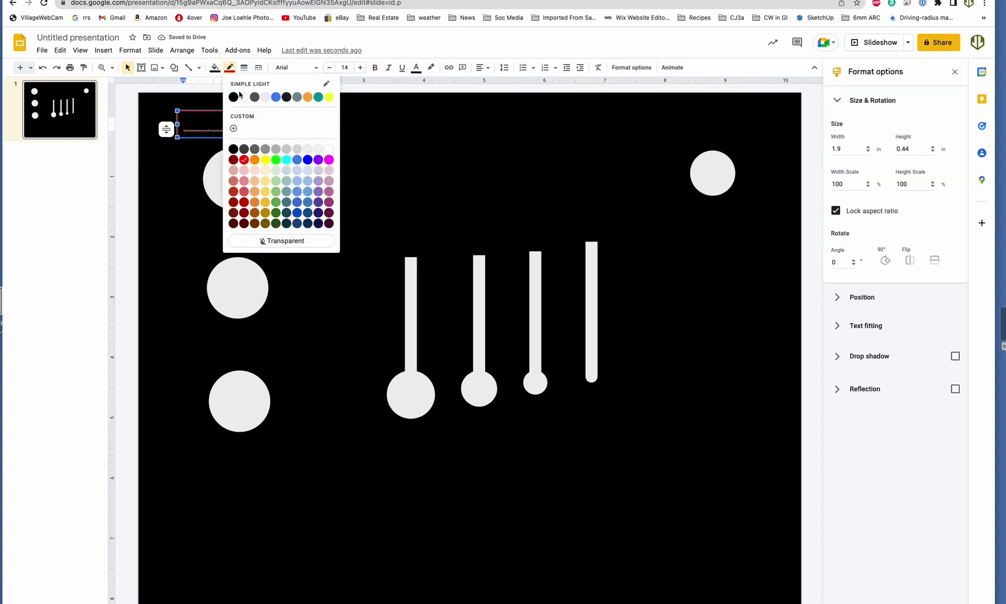
pyautogui.click(263, 241)
# - Delete the extra letters so the label reads 'tires', then nudge it slightly right
pyautogui.click(244, 125)
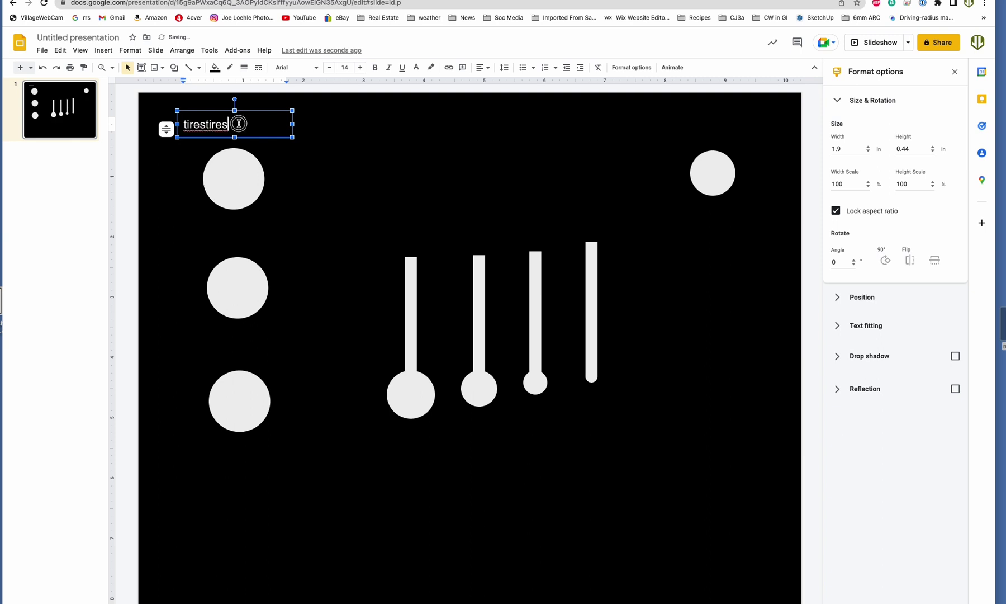
pyautogui.press('BackSpace')
pyautogui.press('BackSpace')
pyautogui.press('BackSpace')
pyautogui.press('BackSpace')
pyautogui.press('BackSpace')
pyautogui.click(322, 179)
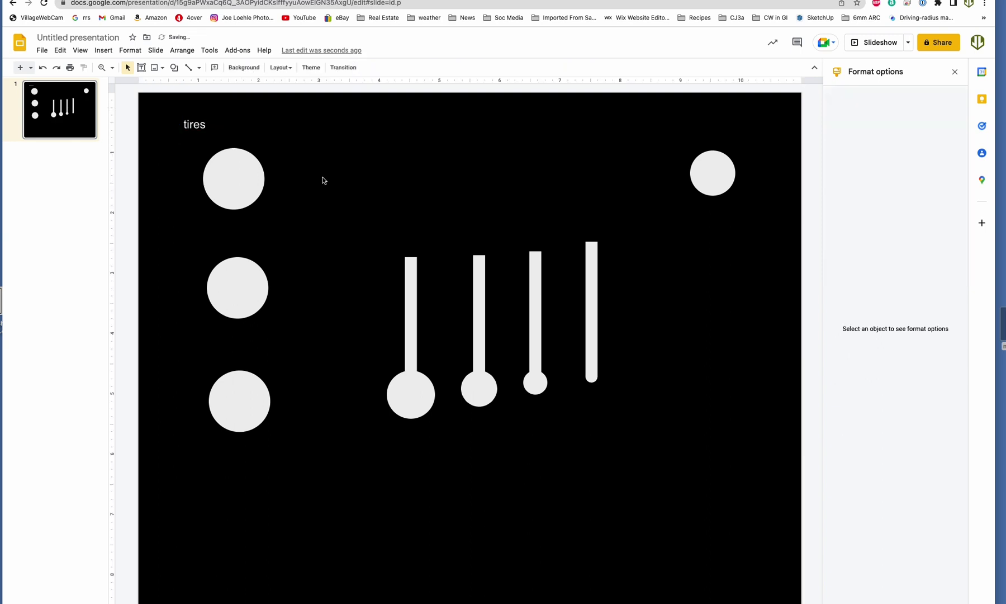
pyautogui.click(200, 126)
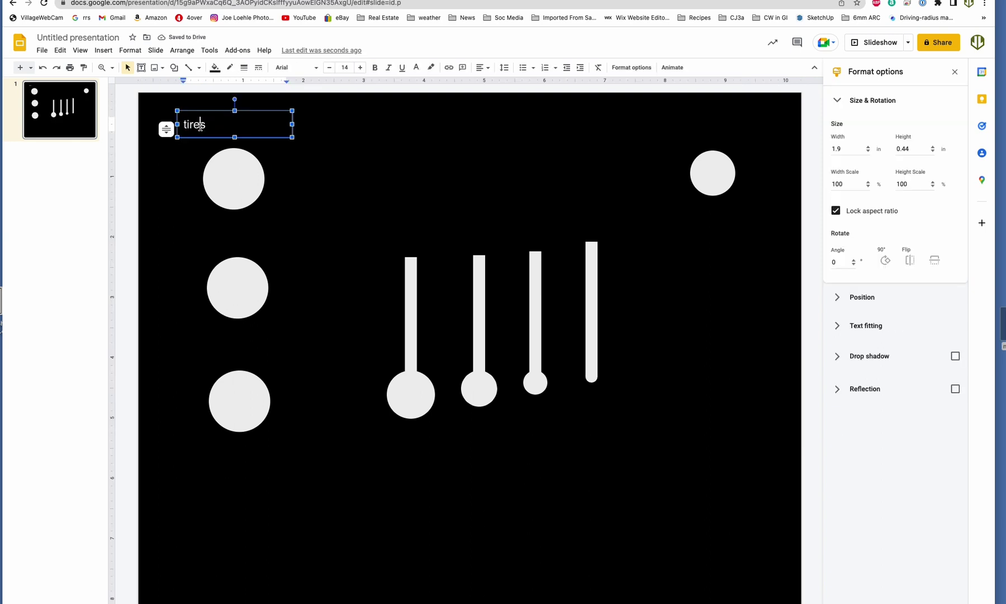
pyautogui.moveTo(198, 110); pyautogui.dragTo(229, 111)
pyautogui.click(427, 220)
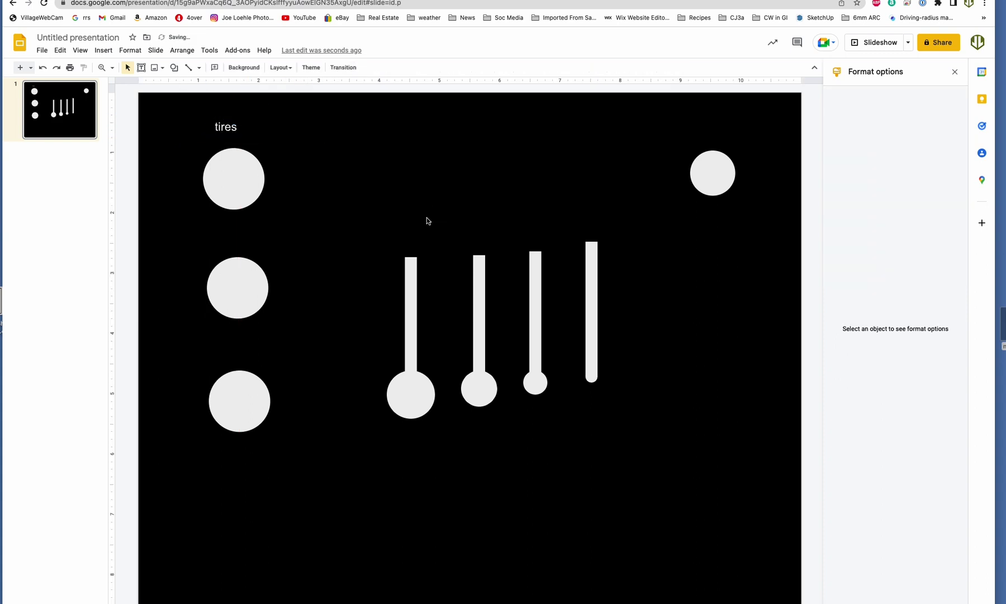